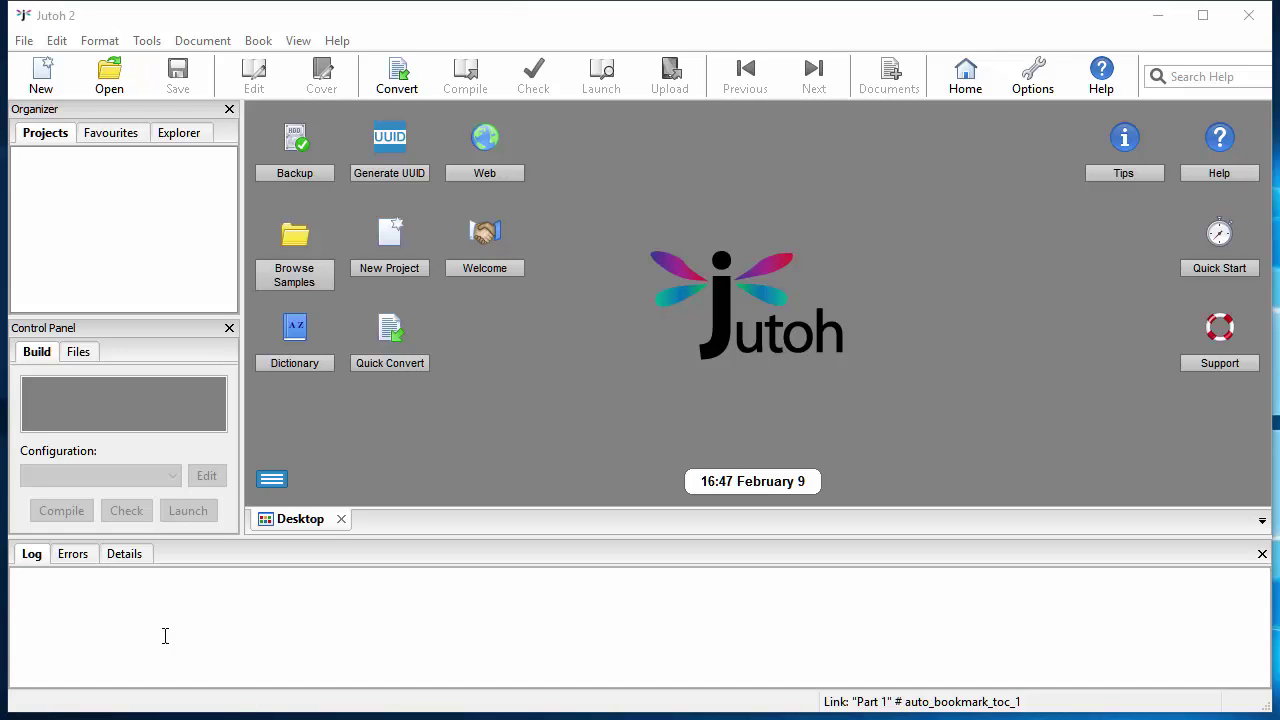
Inspect the styles of the Stave One heading and body paragraphs in the Word manuscript
{"action": "key", "text": "alt+Tab"}
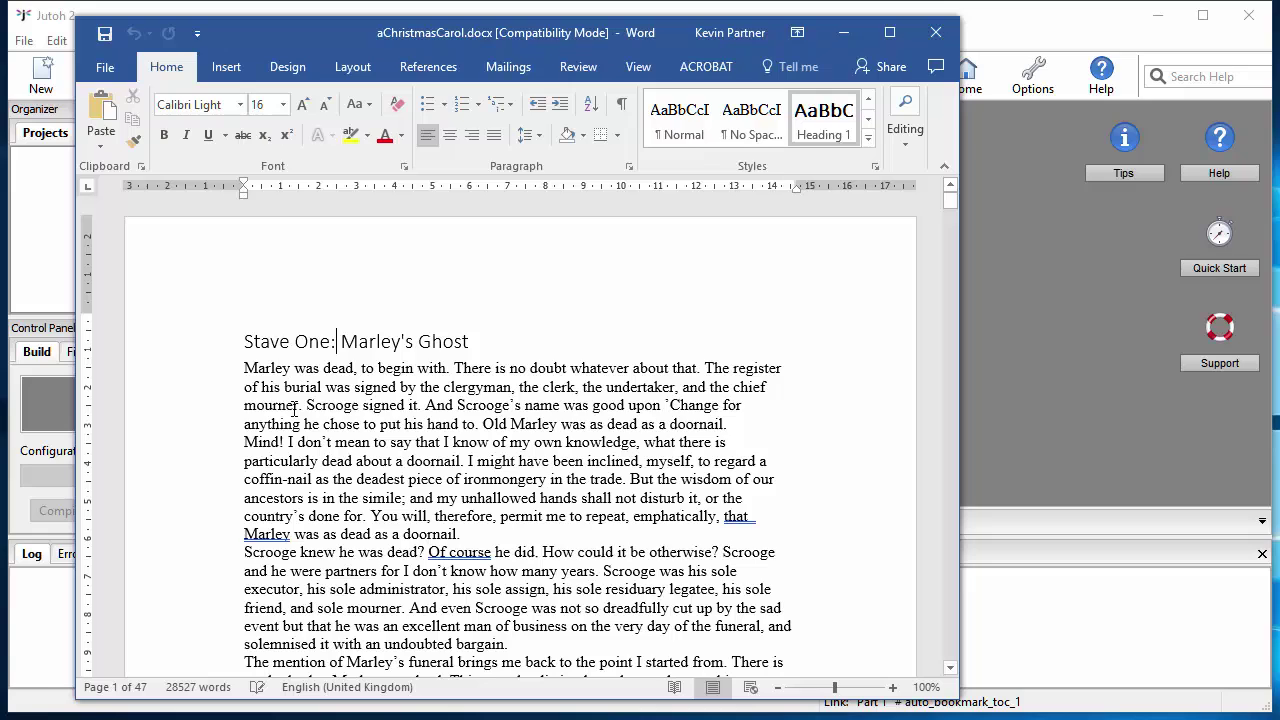
{"action": "left_click", "coordinate": [486, 405]}
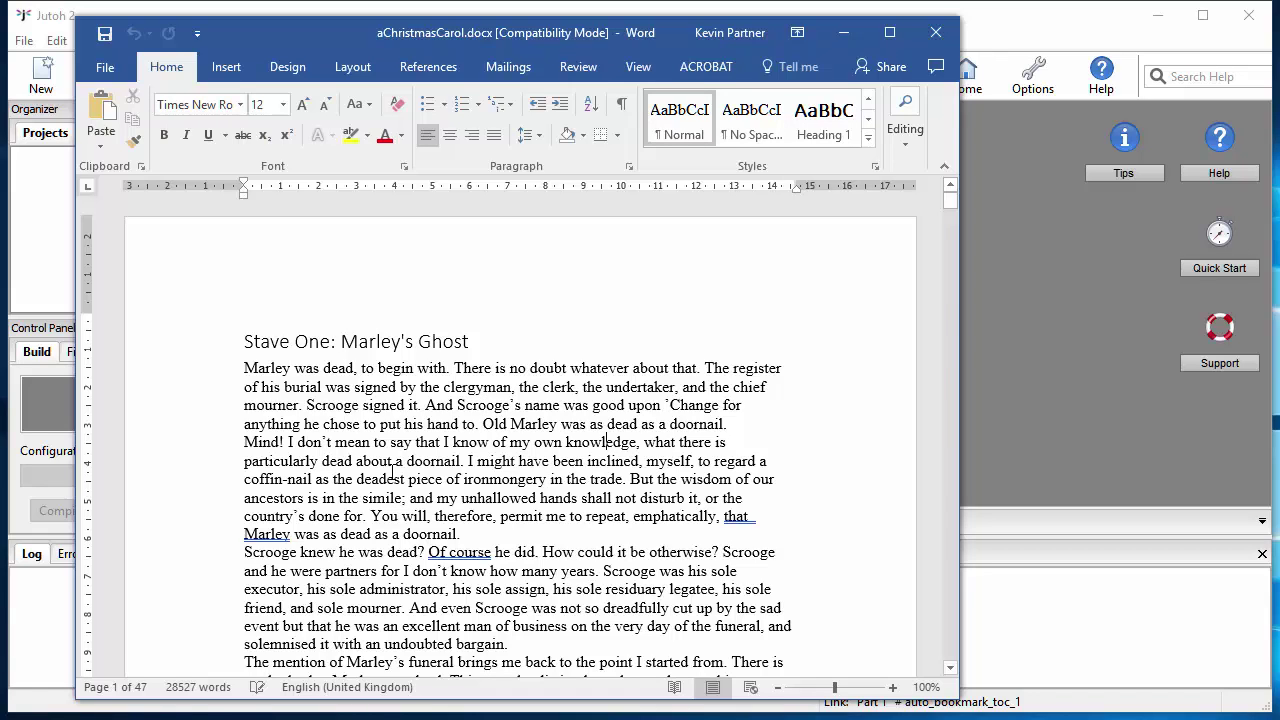
{"action": "left_click", "coordinate": [504, 336]}
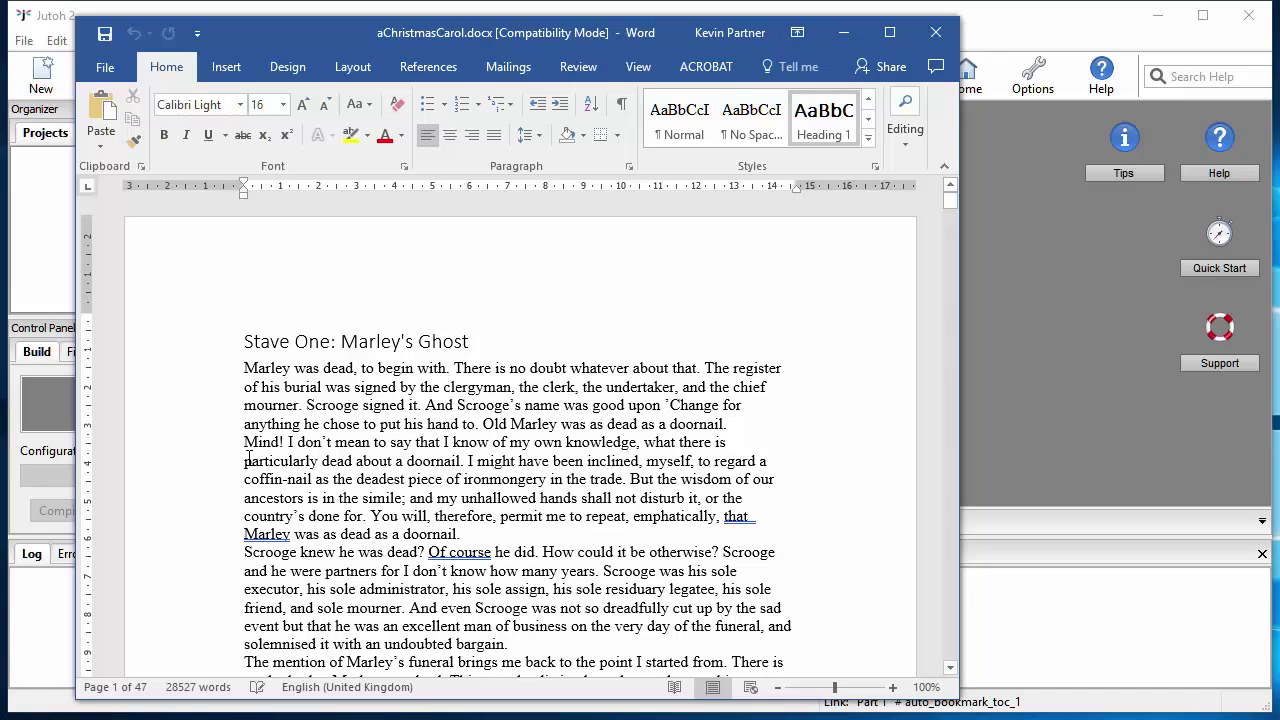
{"action": "left_click", "coordinate": [291, 342]}
{"action": "left_click_drag", "start_coordinate": [474, 340], "coordinate": [246, 342]}
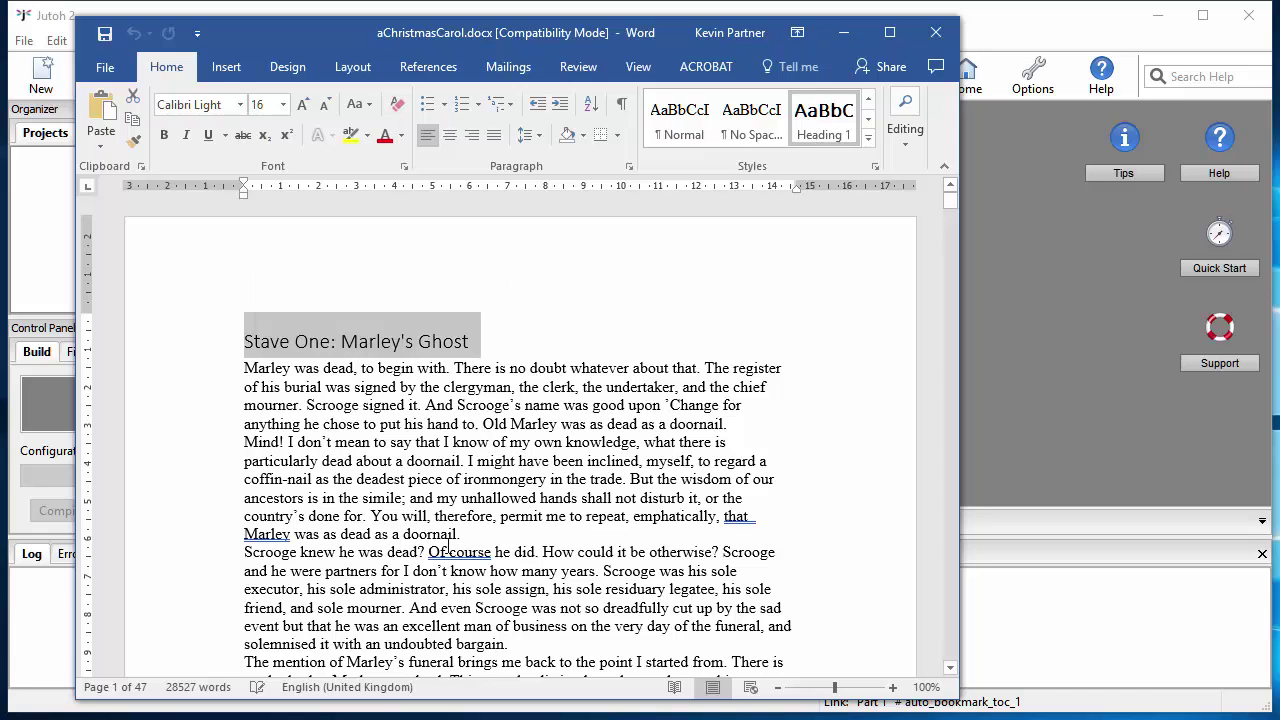
{"action": "left_click", "coordinate": [299, 389]}
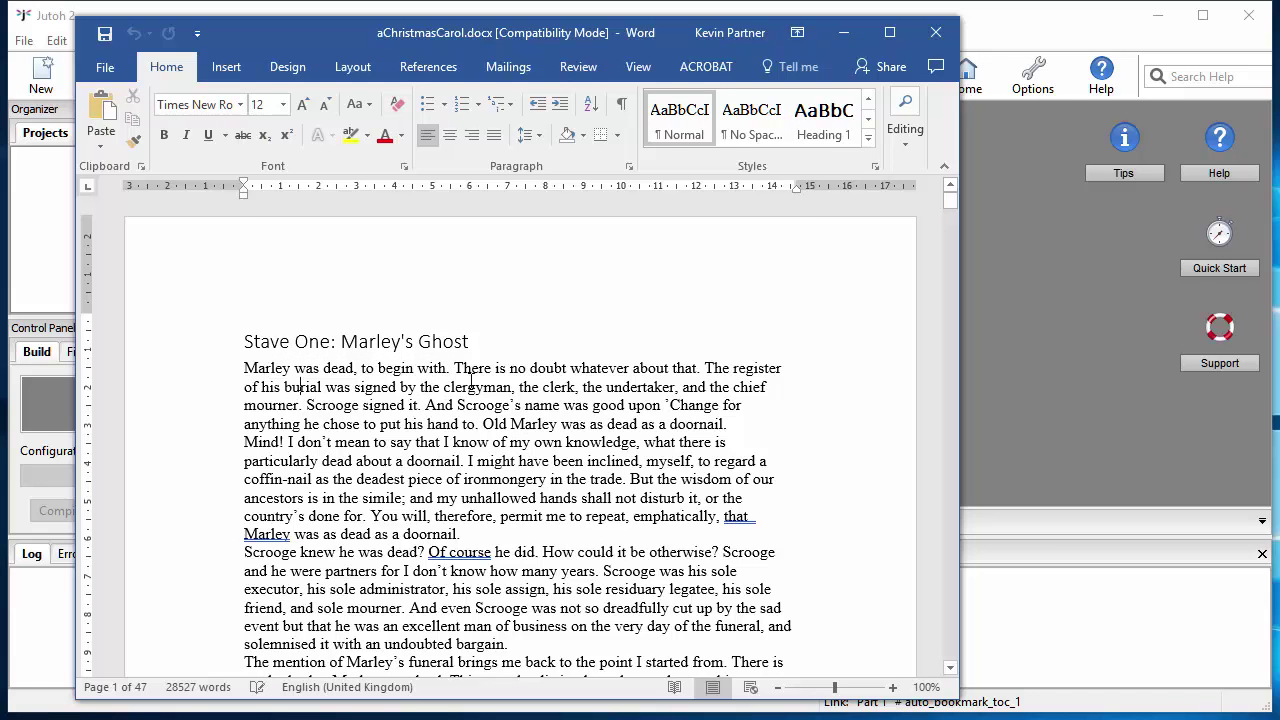
{"action": "scroll", "coordinate": [555, 515], "scroll_direction": "down", "scroll_amount": 3}
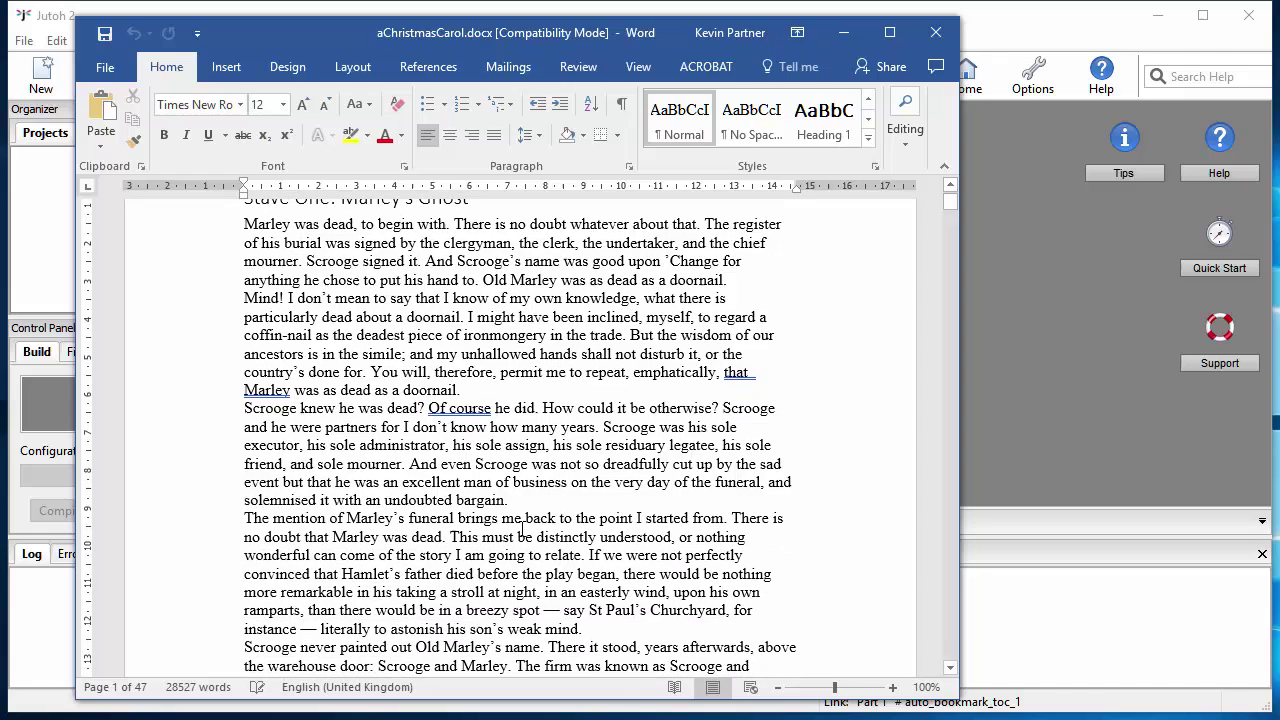
{"action": "double_click", "coordinate": [500, 537]}
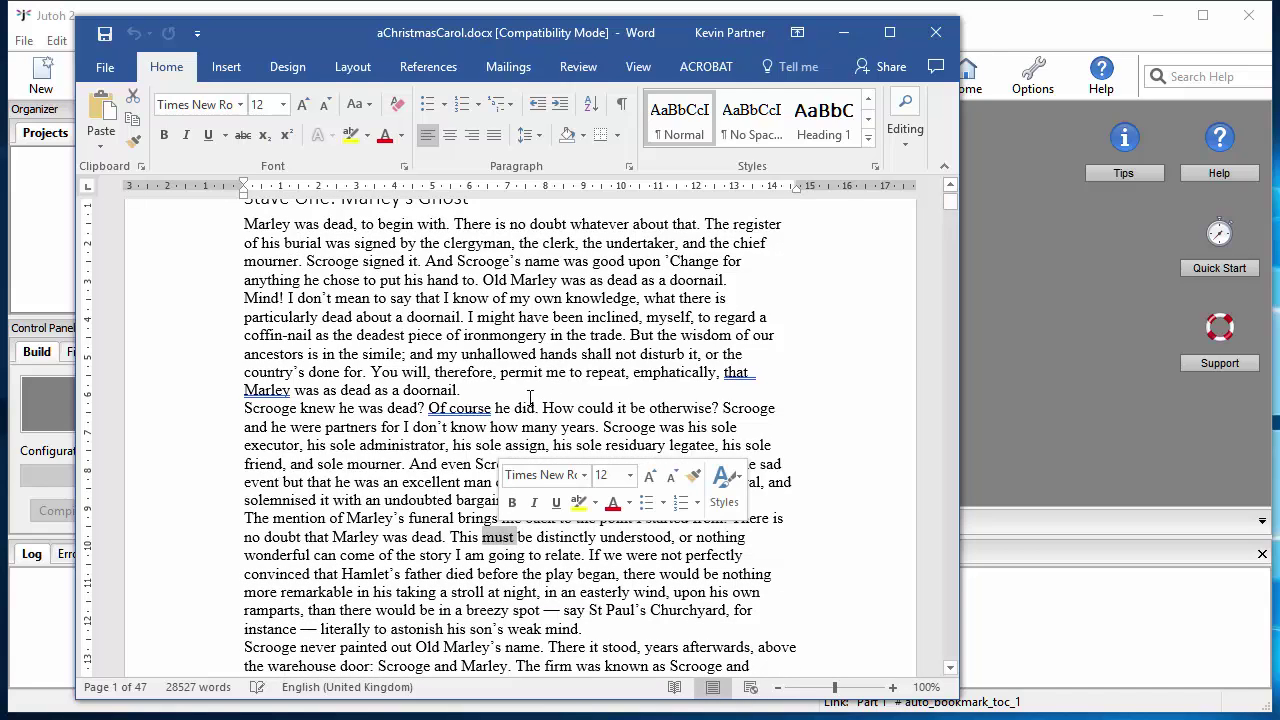
{"action": "double_click", "coordinate": [532, 358]}
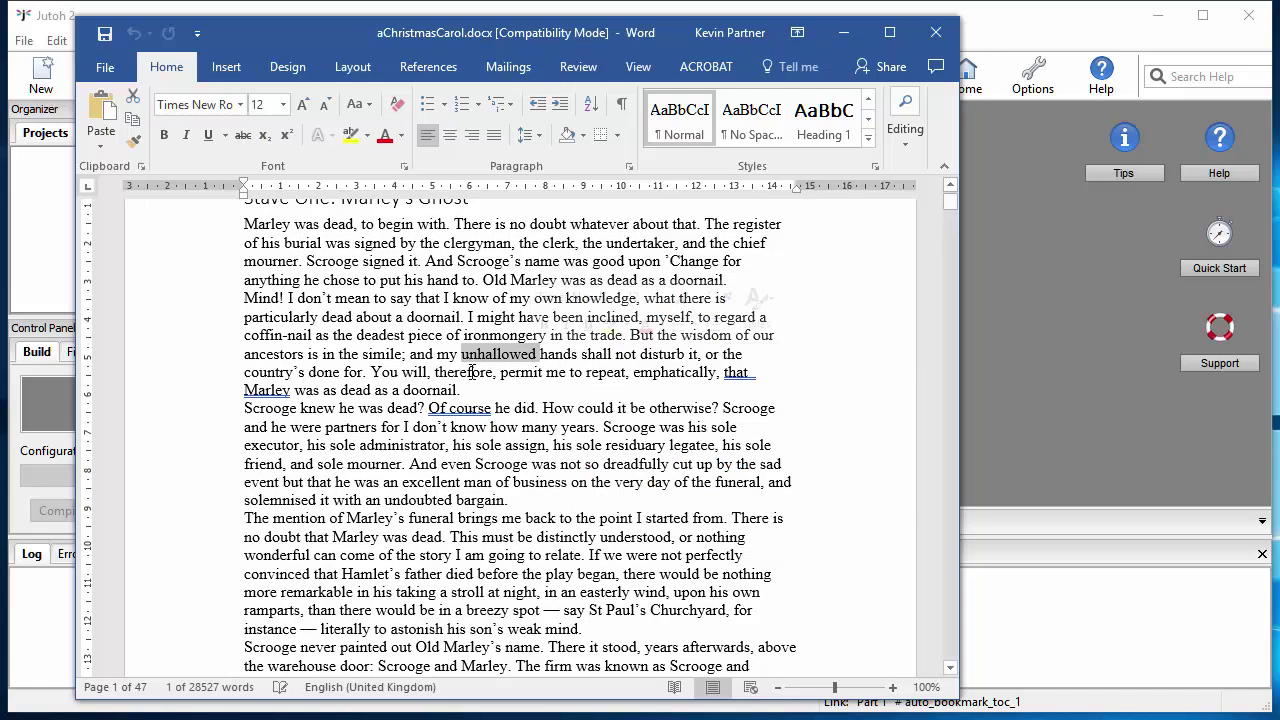
{"action": "left_click", "coordinate": [433, 372]}
{"action": "key", "text": "BackSpace"}
{"action": "key", "text": "ctrl+z"}
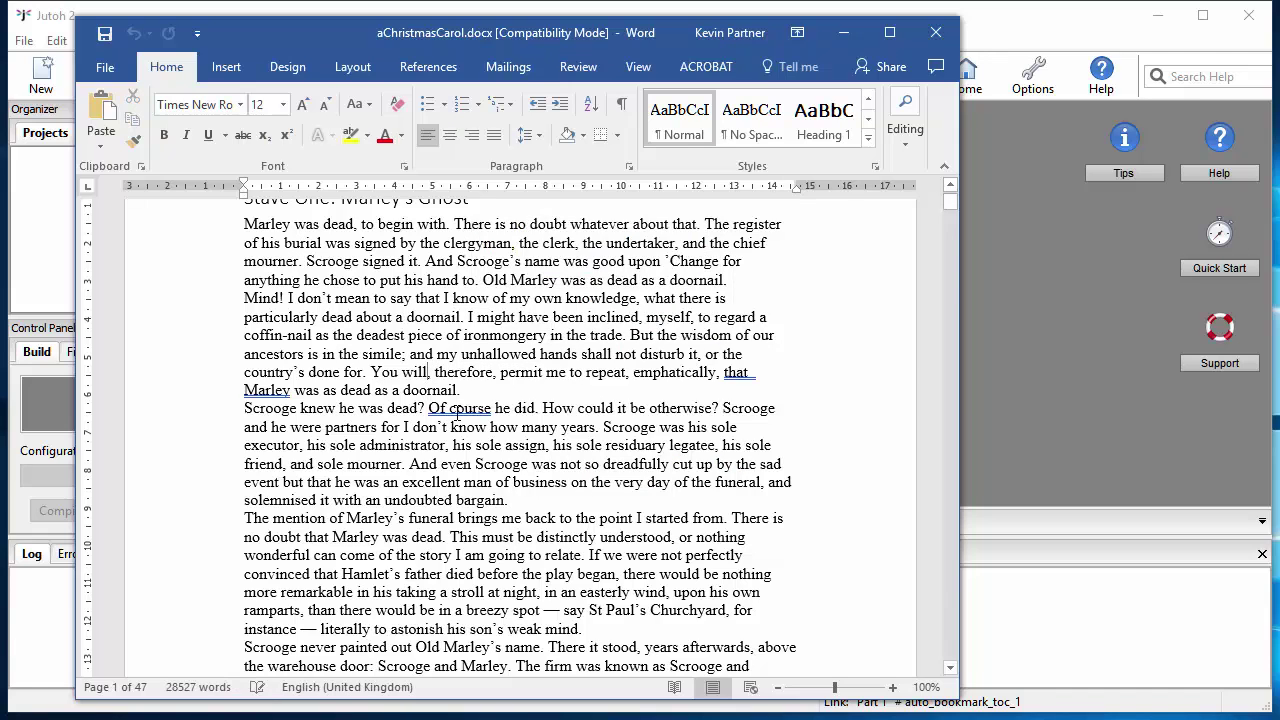
Confirm the heading uses Heading 1 and the body text uses Normal, then close Word
{"action": "scroll", "coordinate": [457, 413], "scroll_direction": "up", "scroll_amount": 3}
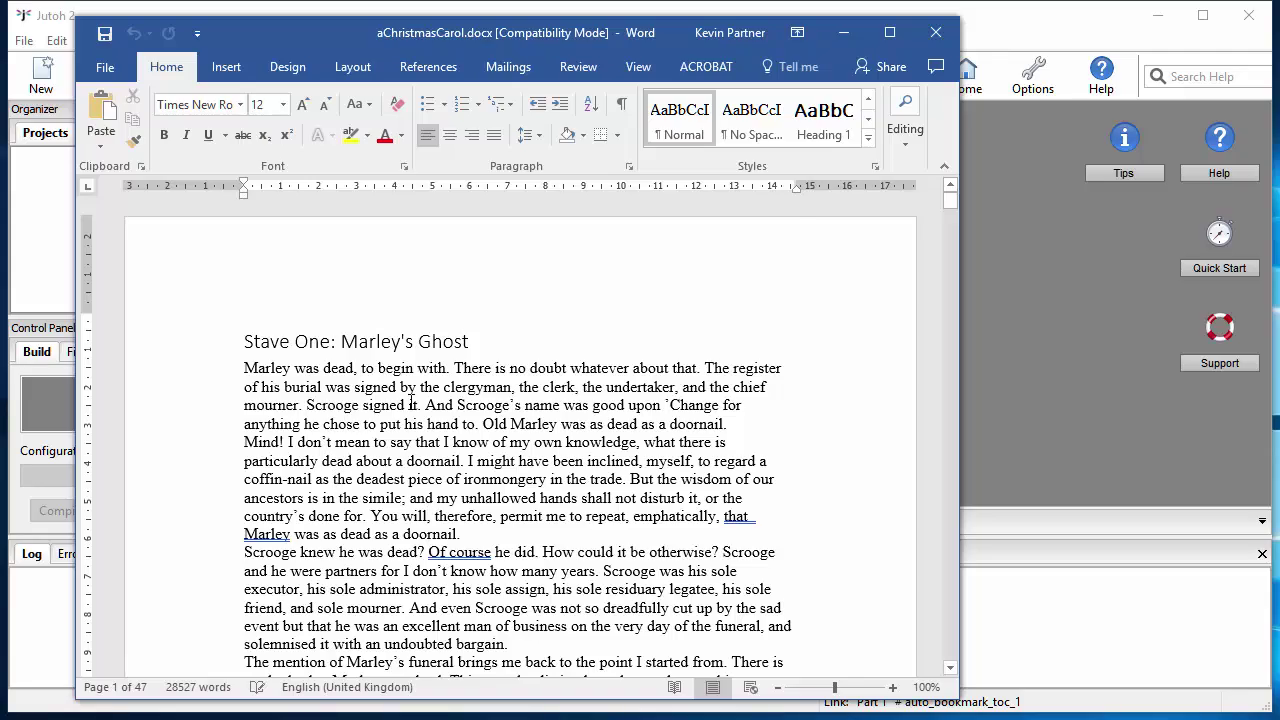
{"action": "scroll", "coordinate": [410, 405], "scroll_direction": "down", "scroll_amount": 6}
{"action": "scroll", "coordinate": [415, 415], "scroll_direction": "up", "scroll_amount": 6}
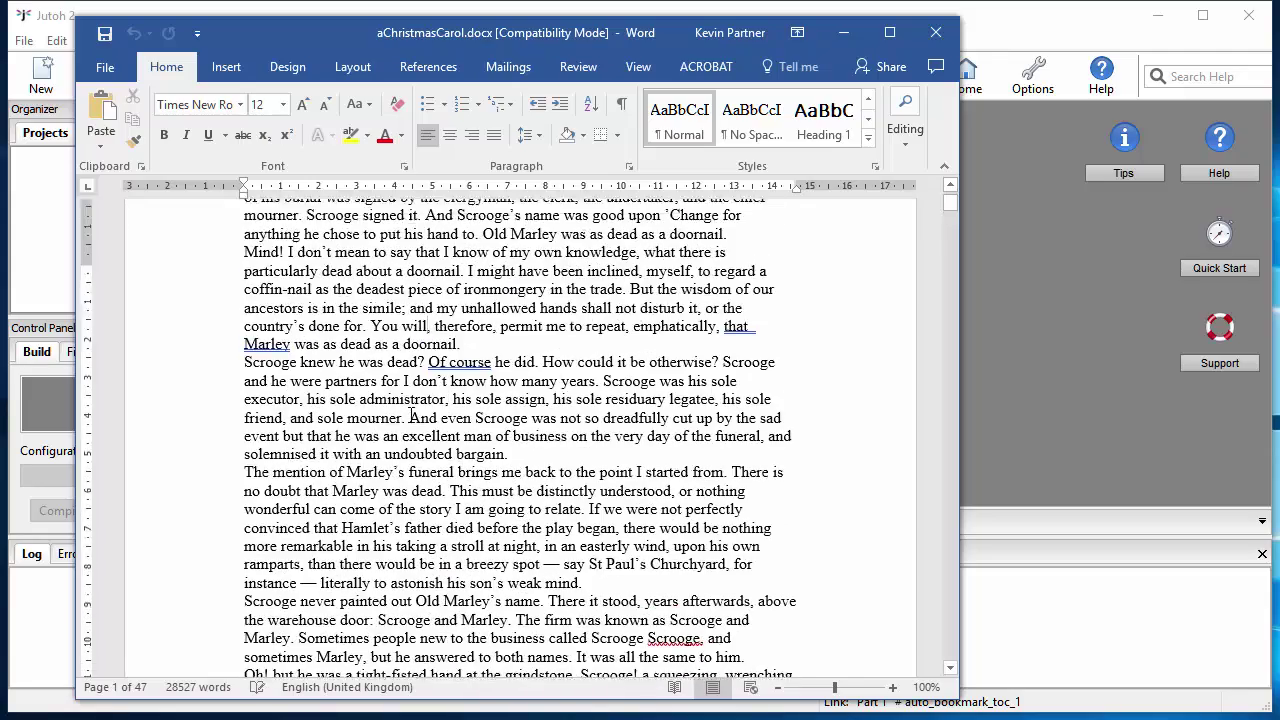
{"action": "left_click", "coordinate": [310, 345]}
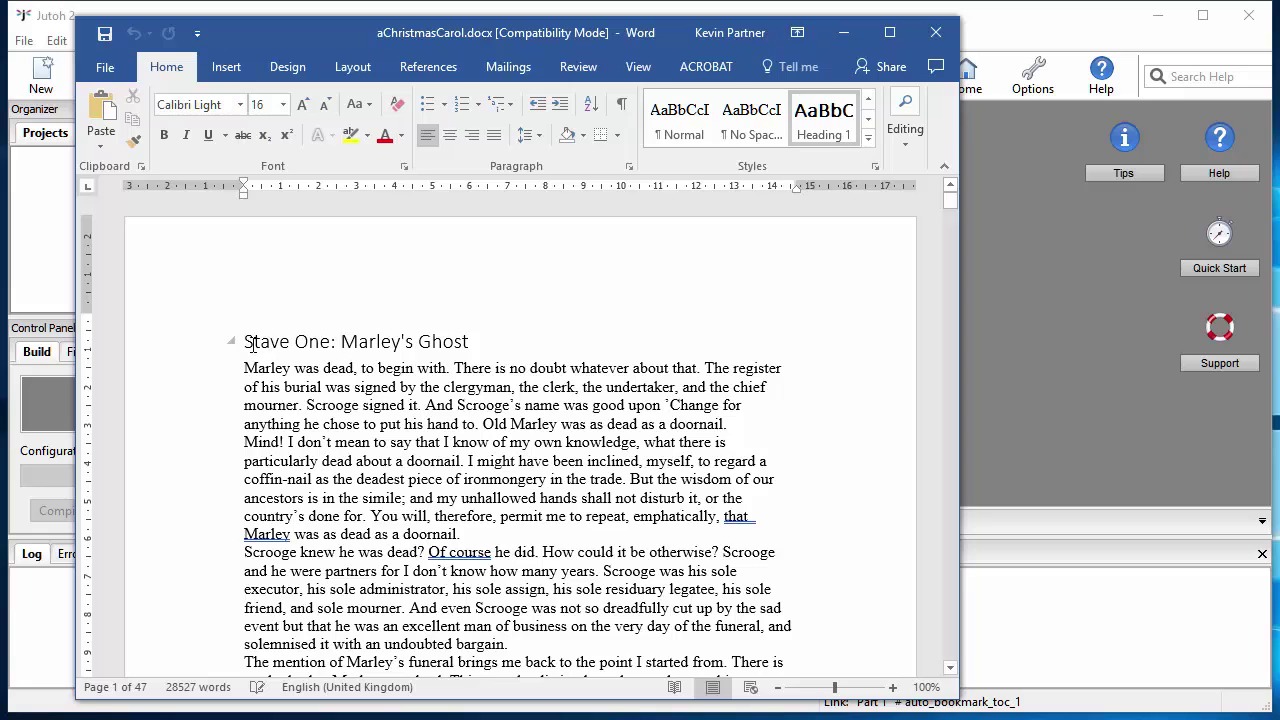
{"action": "mouse_move", "coordinate": [244, 343]}
{"action": "left_mouse_down"}
{"action": "mouse_move", "coordinate": [470, 343]}
{"action": "mouse_move", "coordinate": [250, 345]}
{"action": "left_mouse_up"}
{"action": "left_click", "coordinate": [402, 343]}
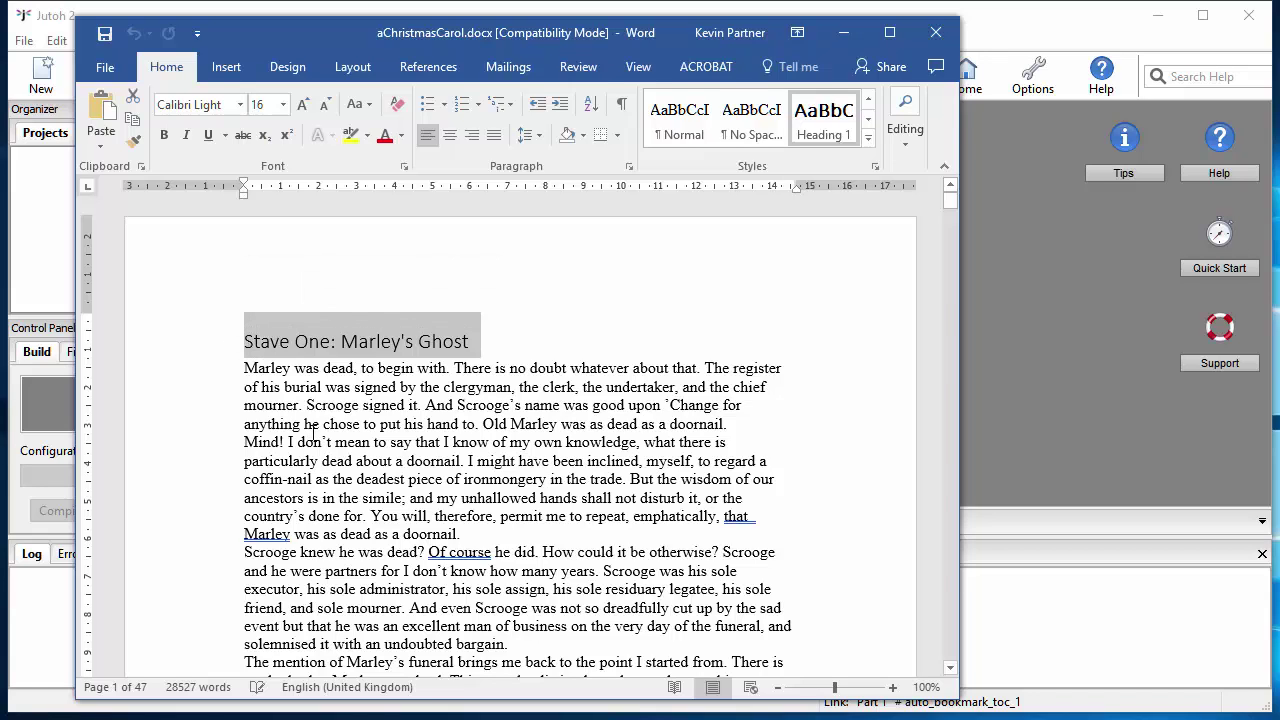
{"action": "left_click", "coordinate": [368, 388]}
{"action": "left_click", "coordinate": [364, 340]}
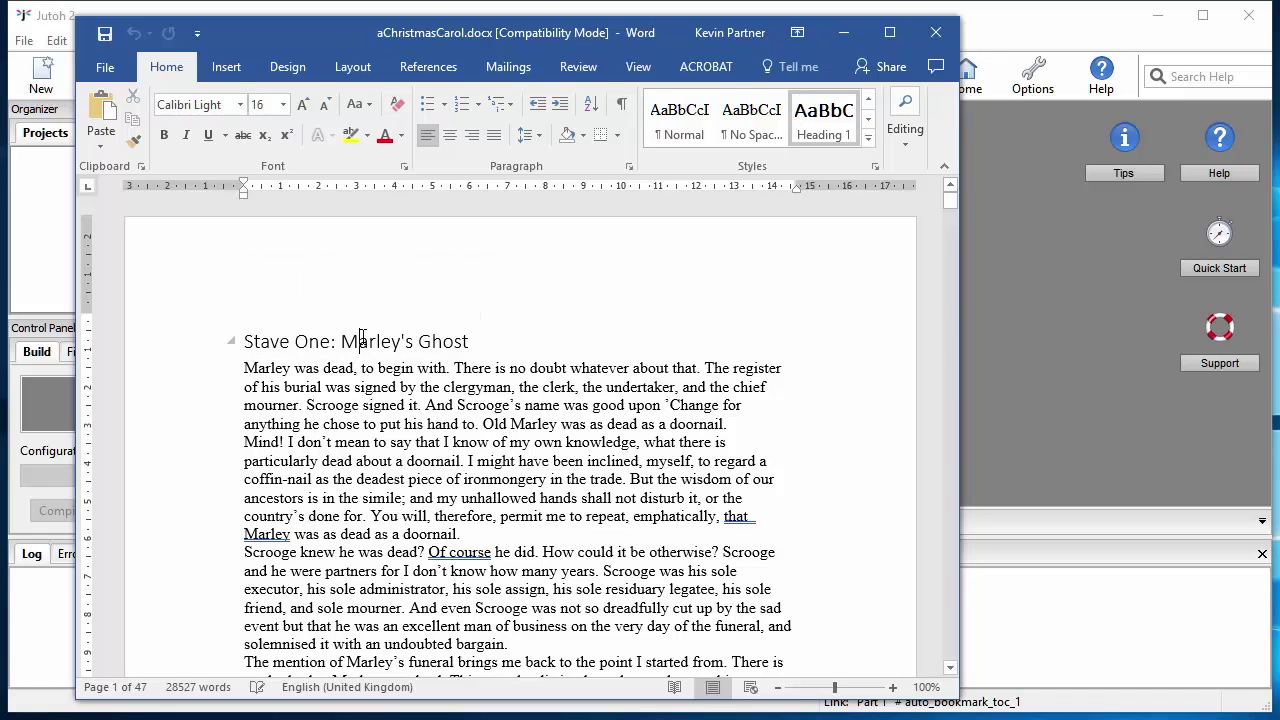
{"action": "left_click_drag", "start_coordinate": [478, 342], "coordinate": [244, 343]}
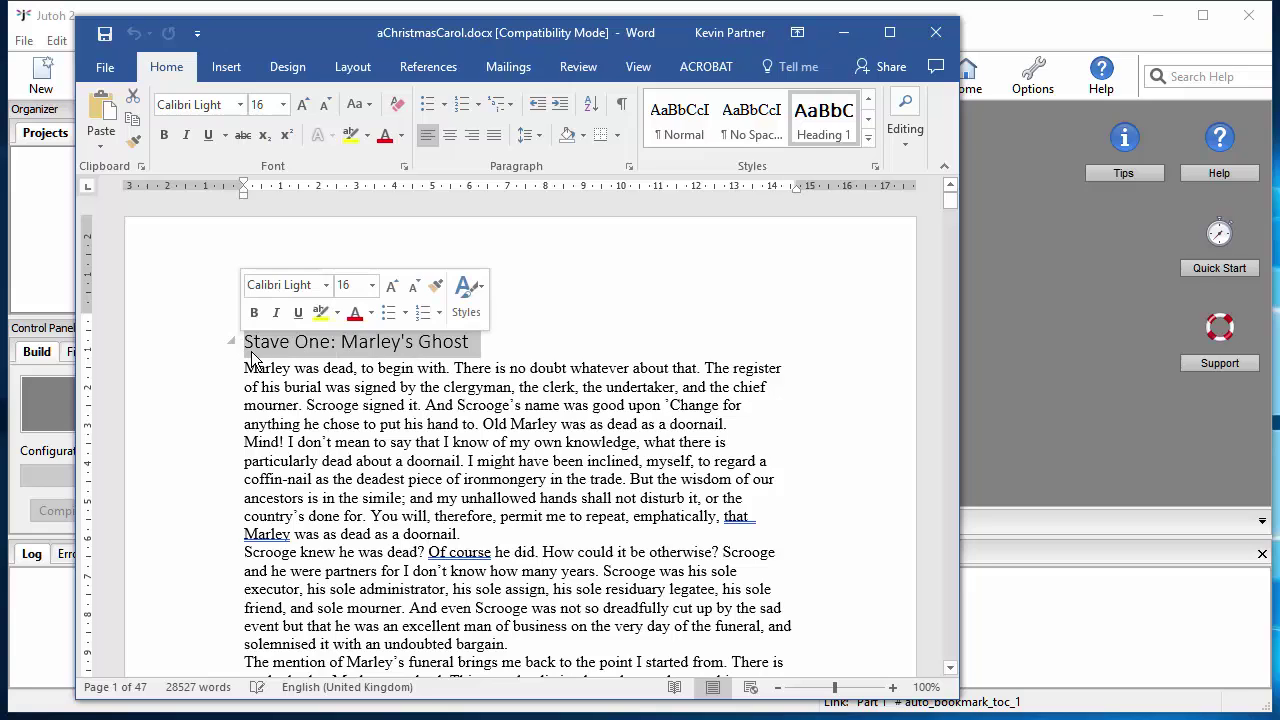
{"action": "left_click", "coordinate": [456, 367]}
{"action": "left_click", "coordinate": [416, 343]}
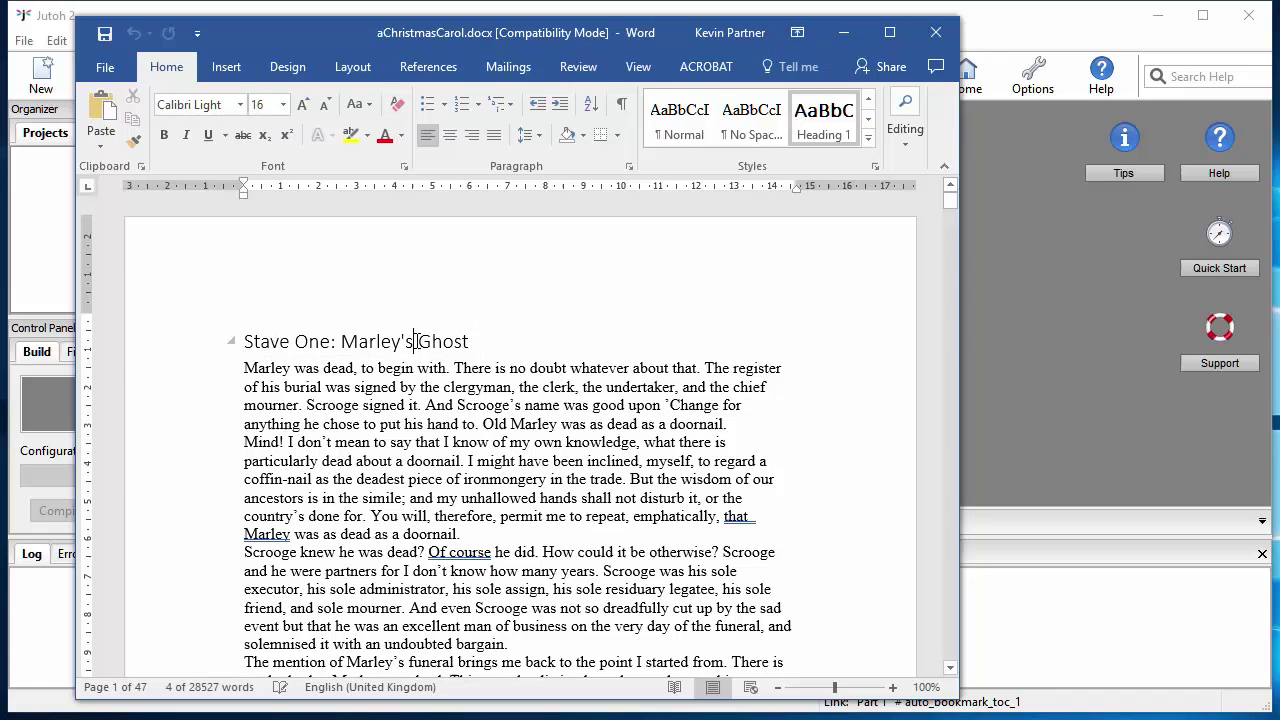
{"action": "left_click", "coordinate": [336, 398]}
{"action": "left_click", "coordinate": [381, 571]}
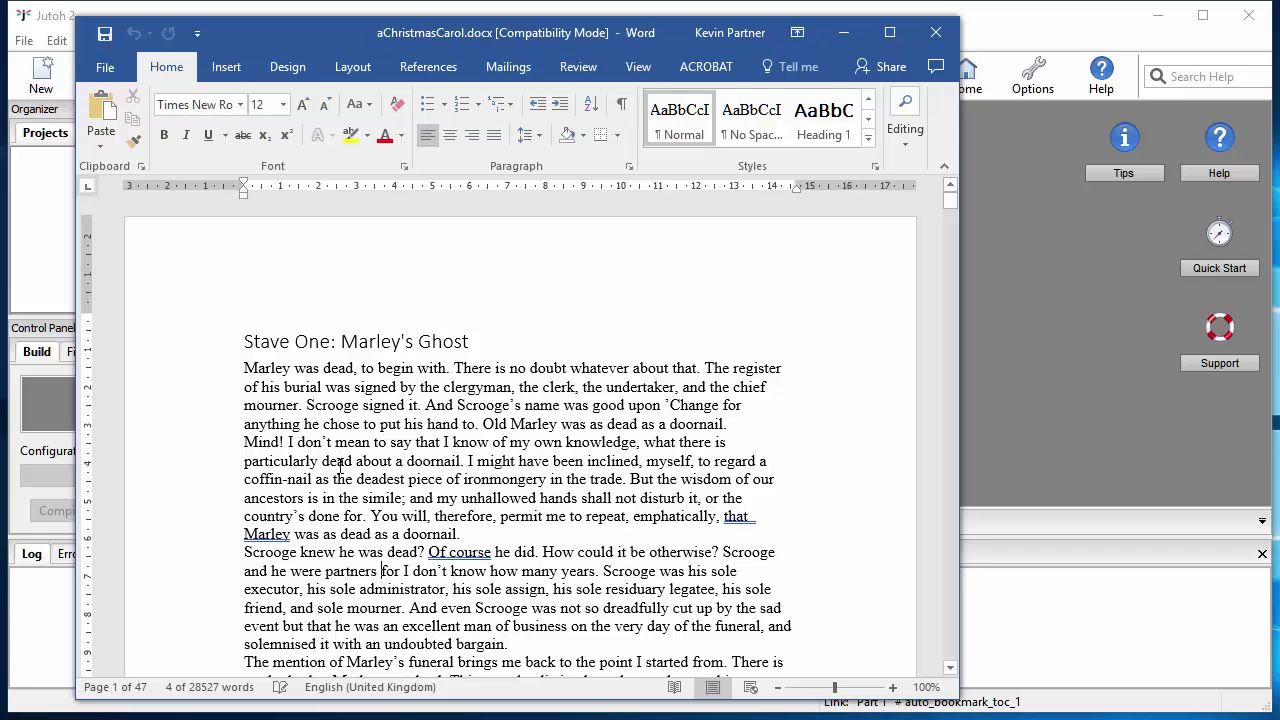
{"action": "left_click", "coordinate": [323, 345]}
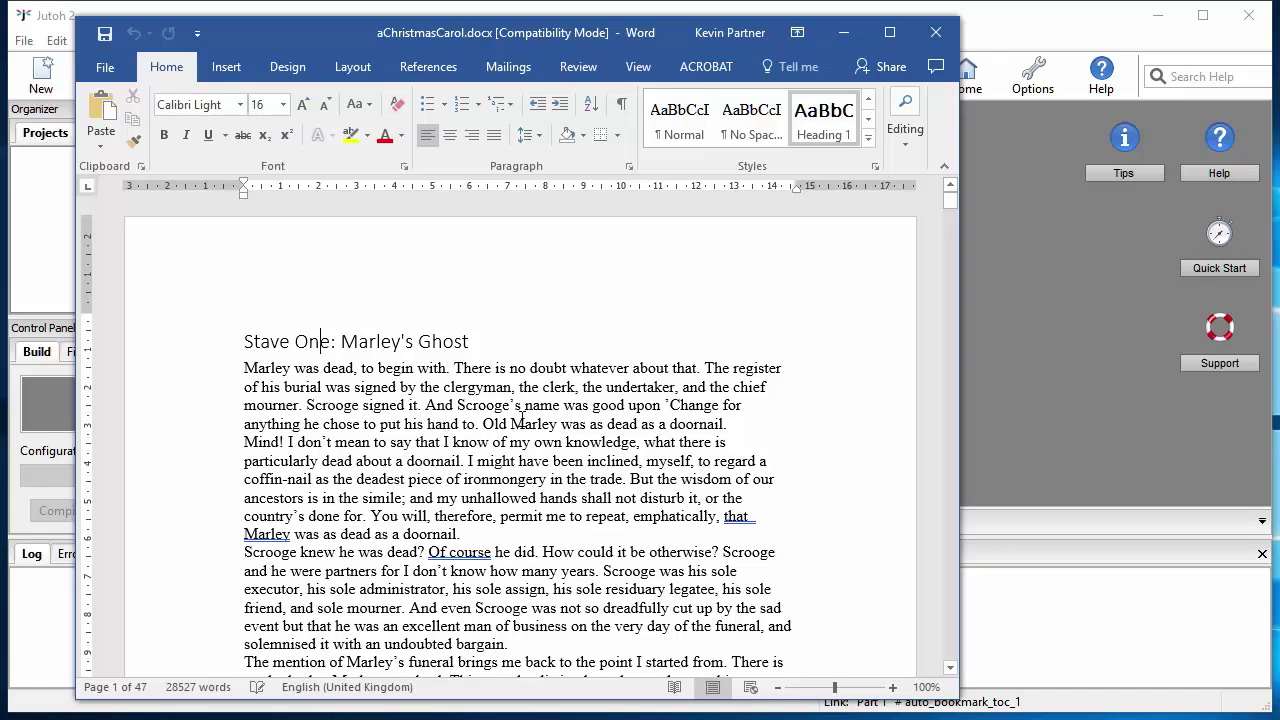
{"action": "left_click_drag", "start_coordinate": [580, 38], "coordinate": [556, 38]}
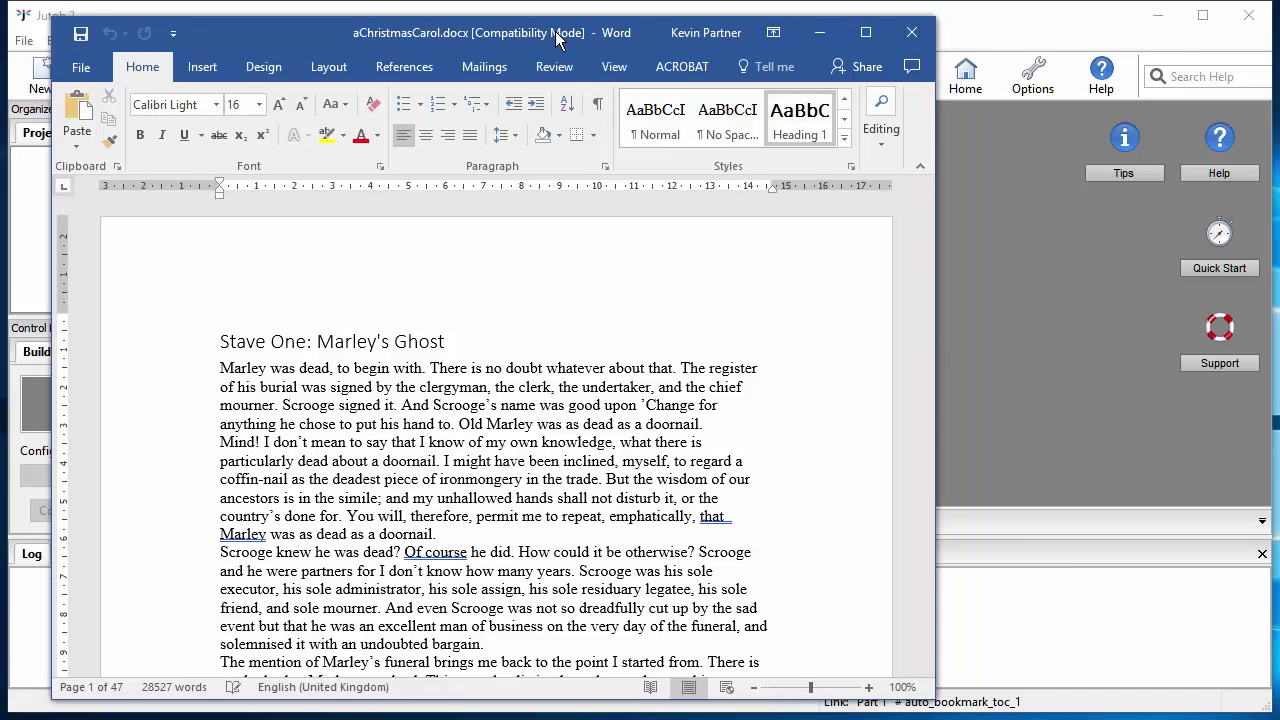
{"action": "left_click", "coordinate": [666, 249]}
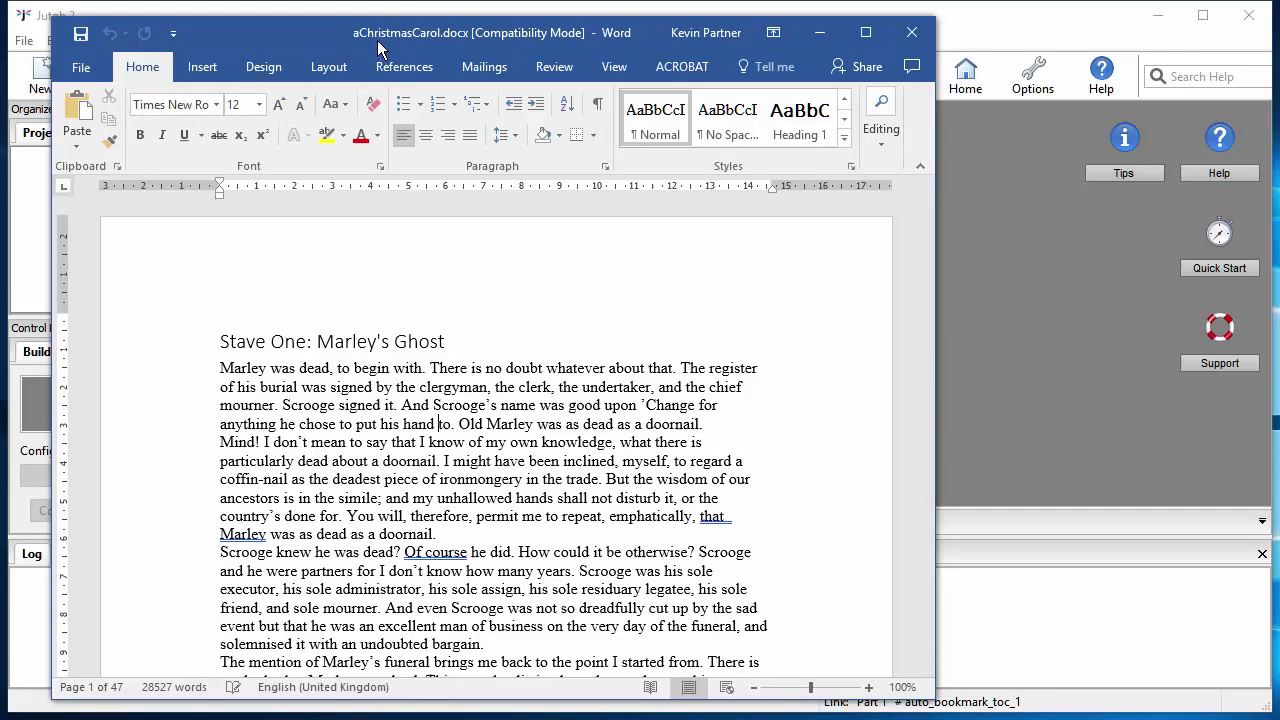
{"action": "left_click", "coordinate": [907, 38]}
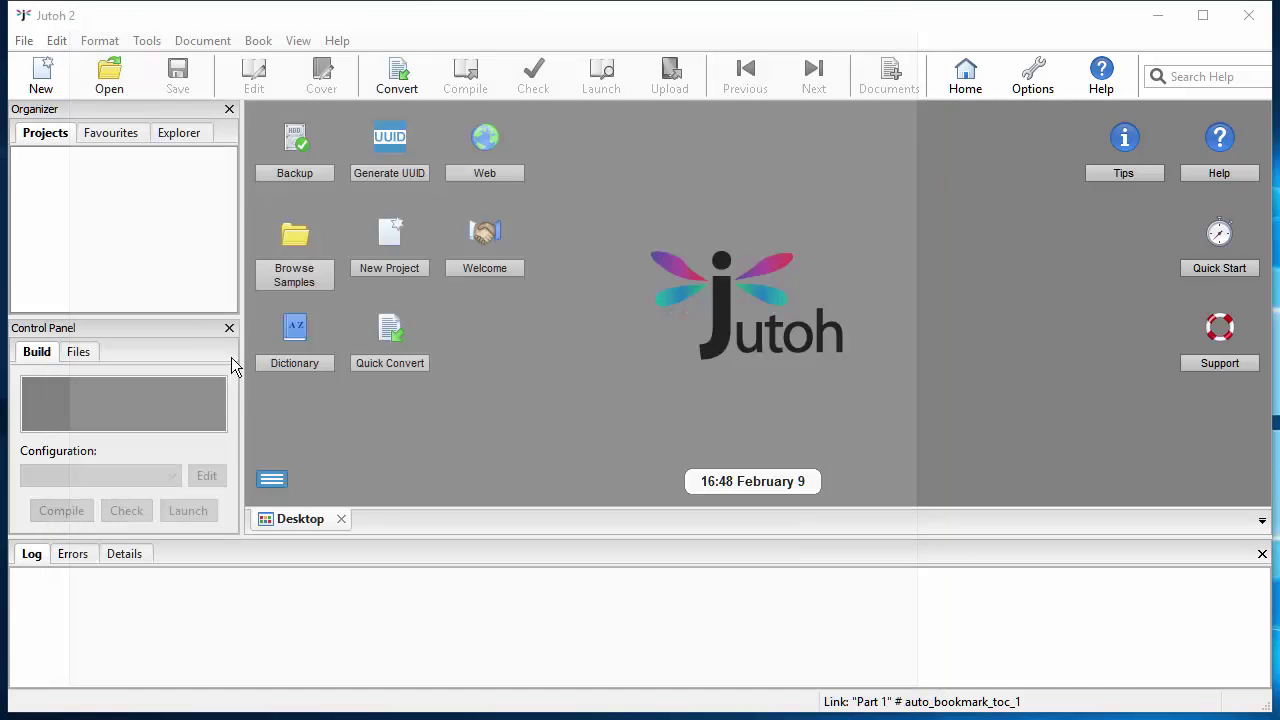
Start a new Jutoh project titled 'Christmas Carol' with the author's name and publisher Scribbleit
{"action": "left_click", "coordinate": [40, 78]}
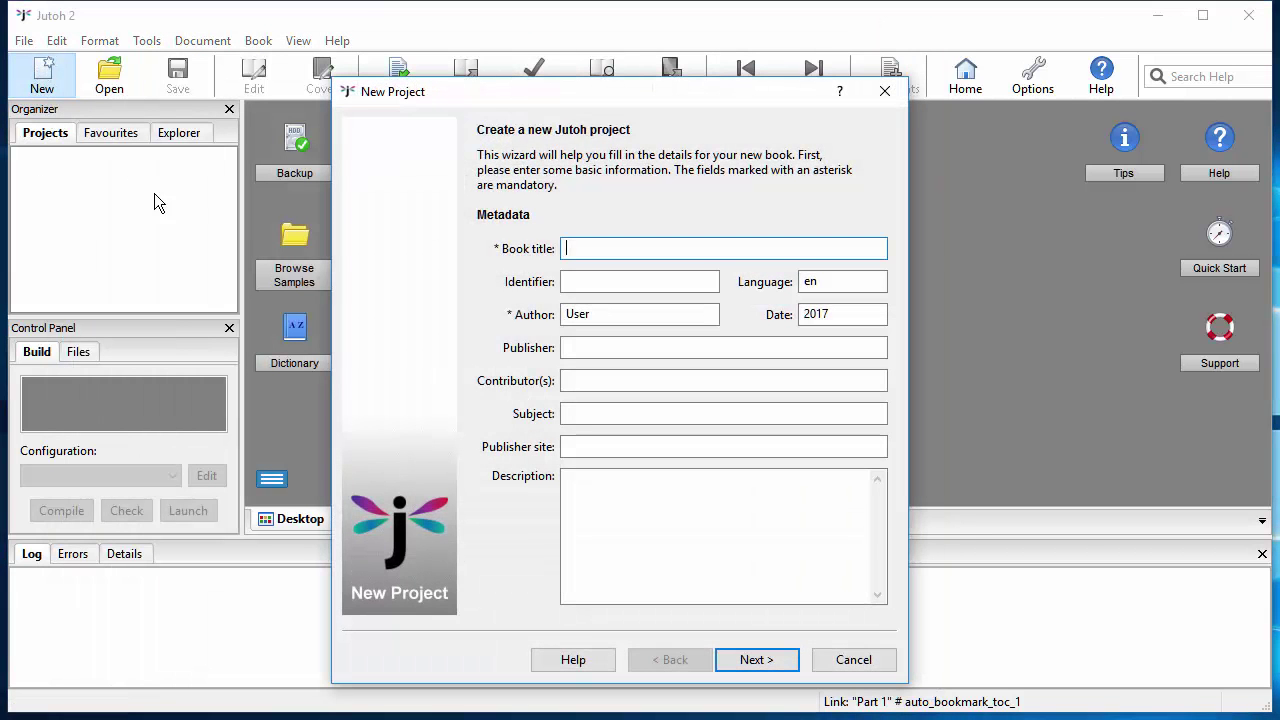
{"action": "left_click_drag", "start_coordinate": [596, 96], "coordinate": [497, 53]}
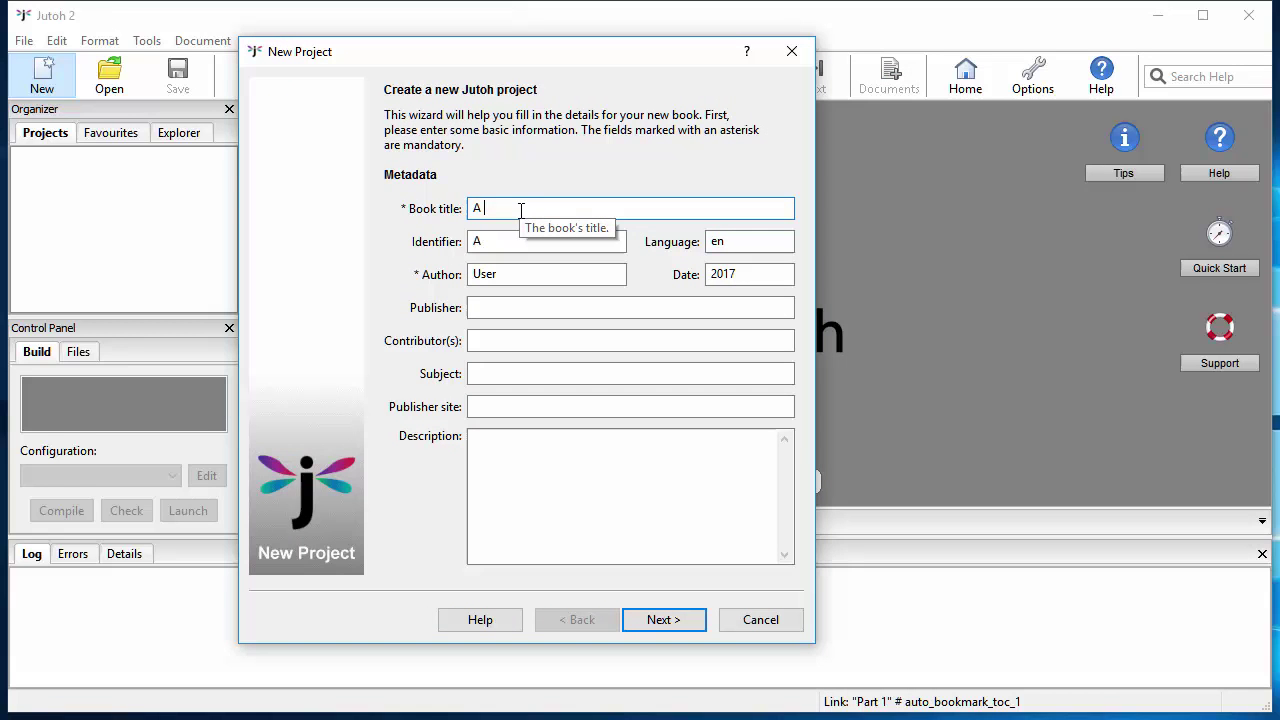
{"action": "type", "text": "Chris"}
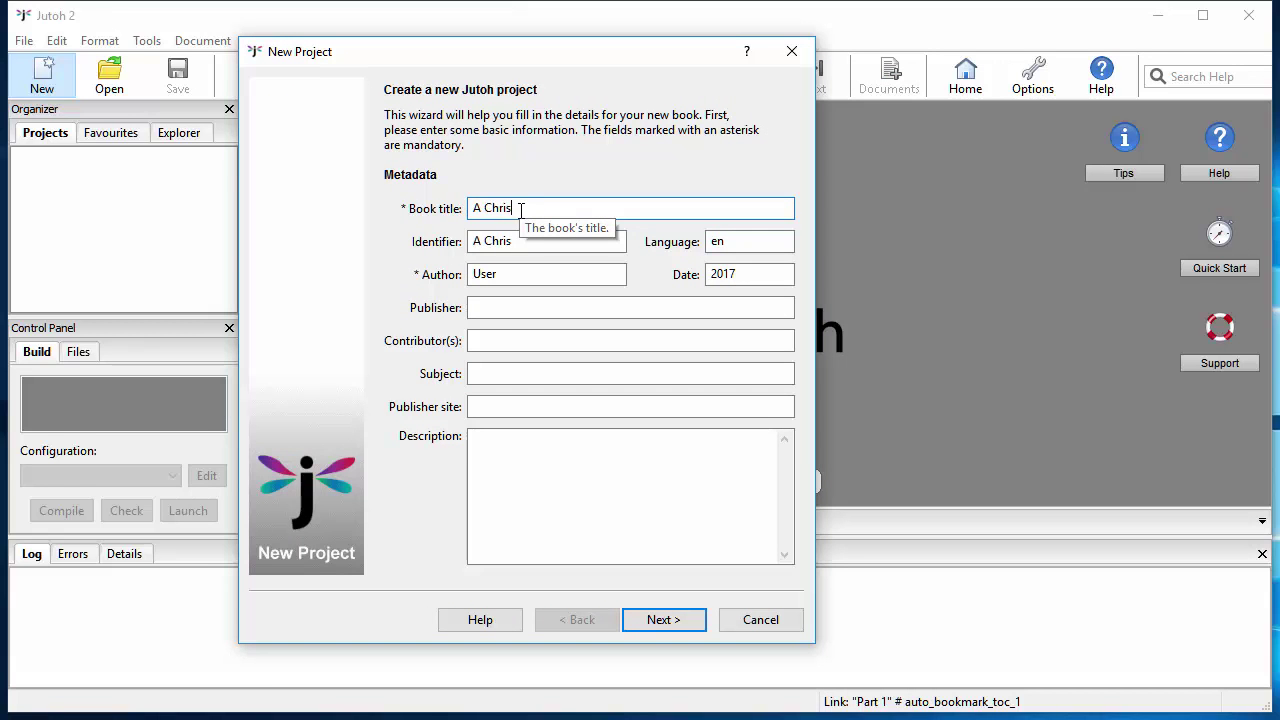
{"action": "type", "text": "tmas Carol"}
{"action": "key", "text": "Tab"}
{"action": "key", "text": "Tab"}
{"action": "key", "text": "Tab"}
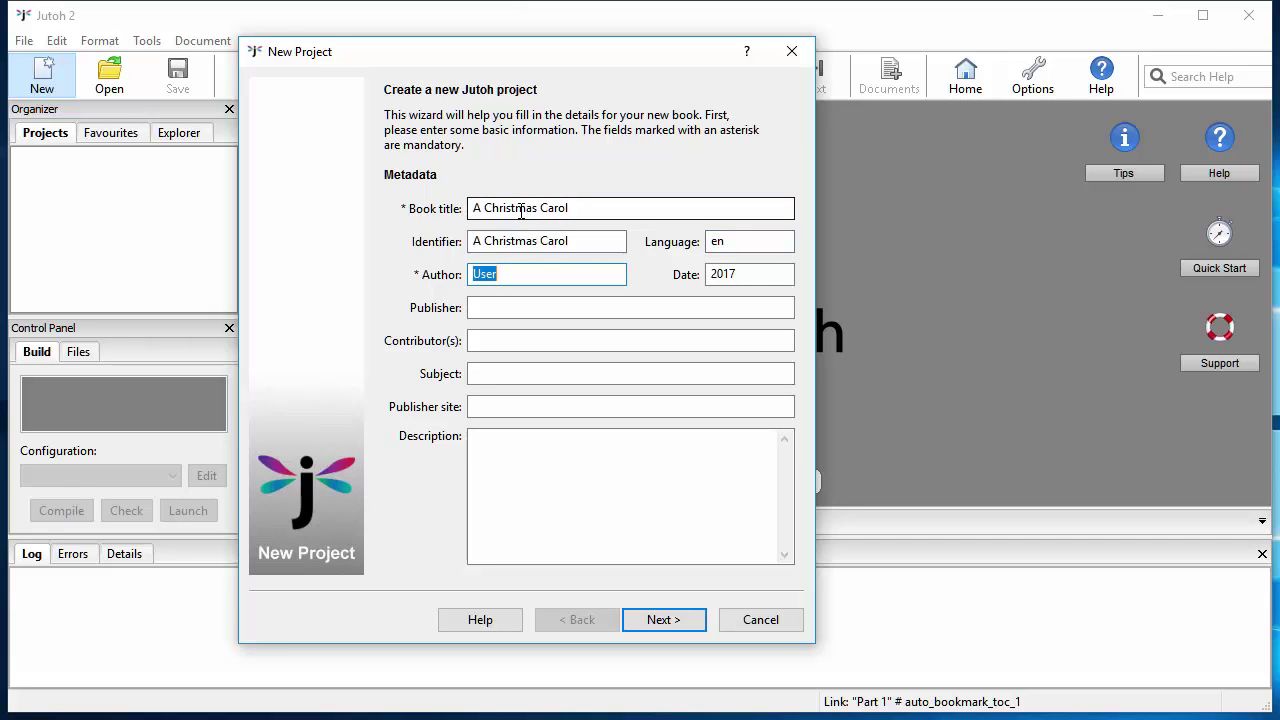
{"action": "type", "text": "Charles Di"}
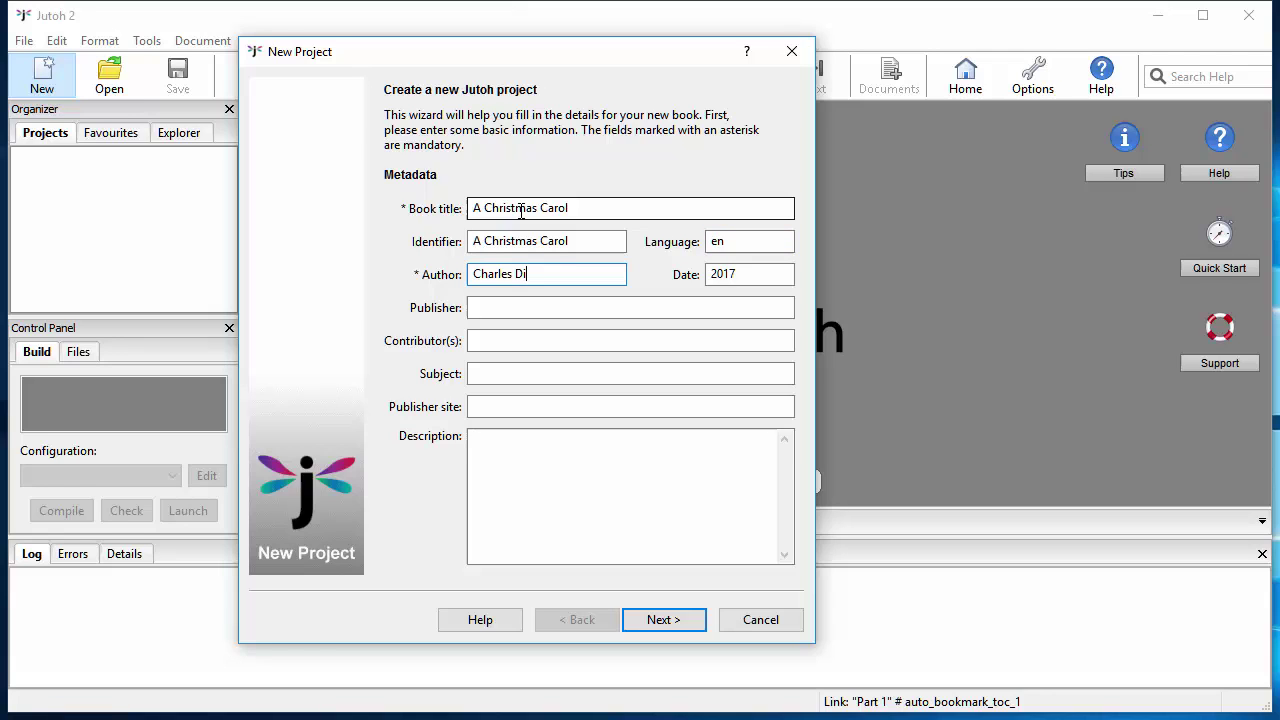
{"action": "type", "text": "ckens"}
{"action": "key", "text": "Tab"}
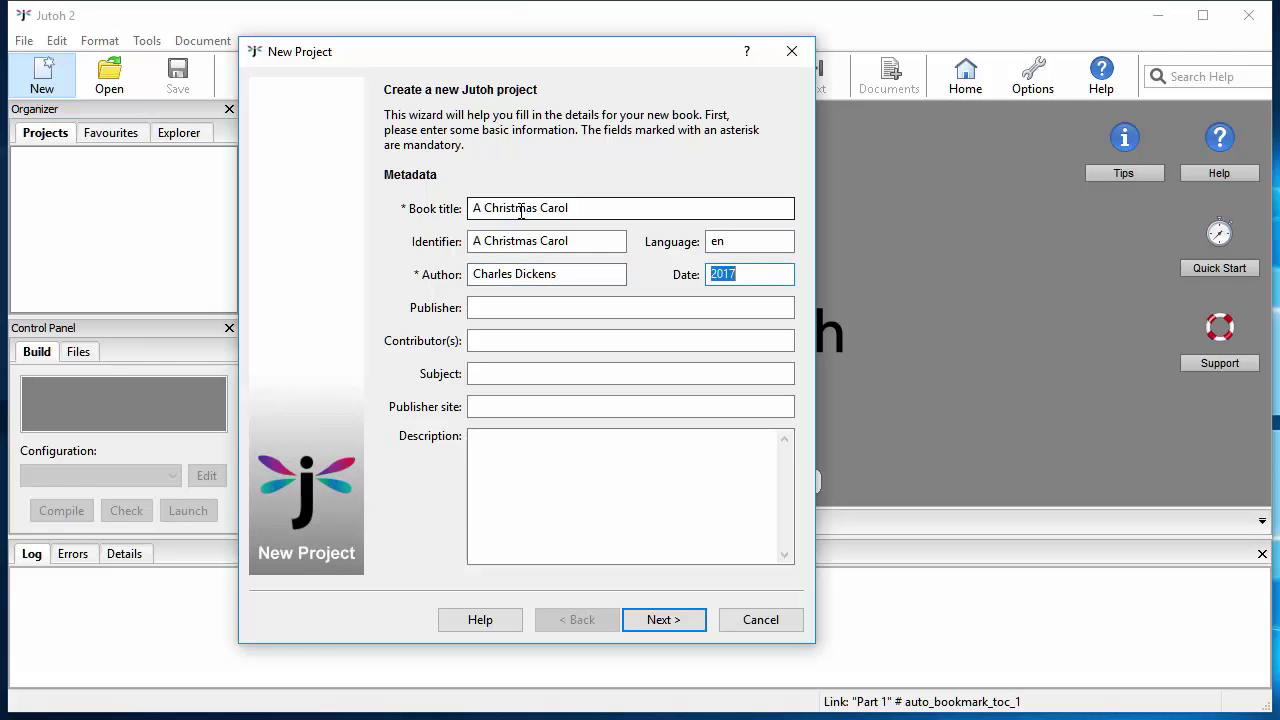
{"action": "key", "text": "Tab"}
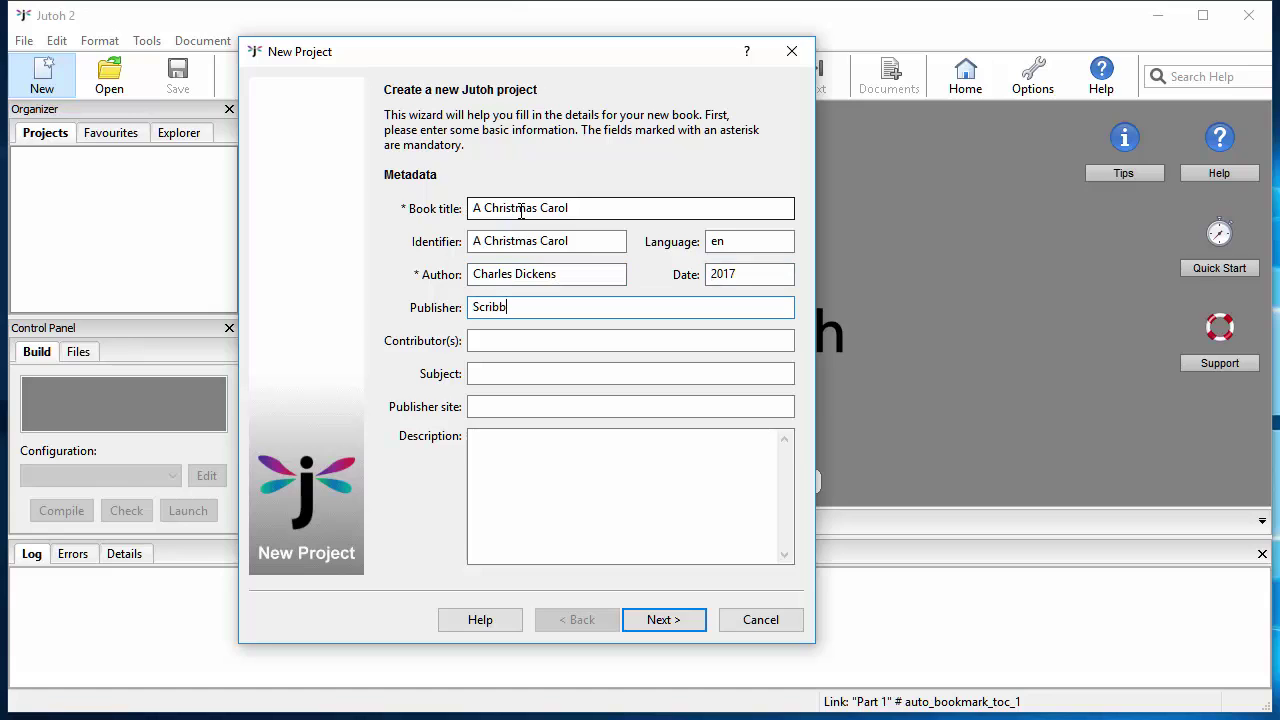
{"action": "type", "text": "Scribbleit"}
{"action": "left_click", "coordinate": [750, 275]}
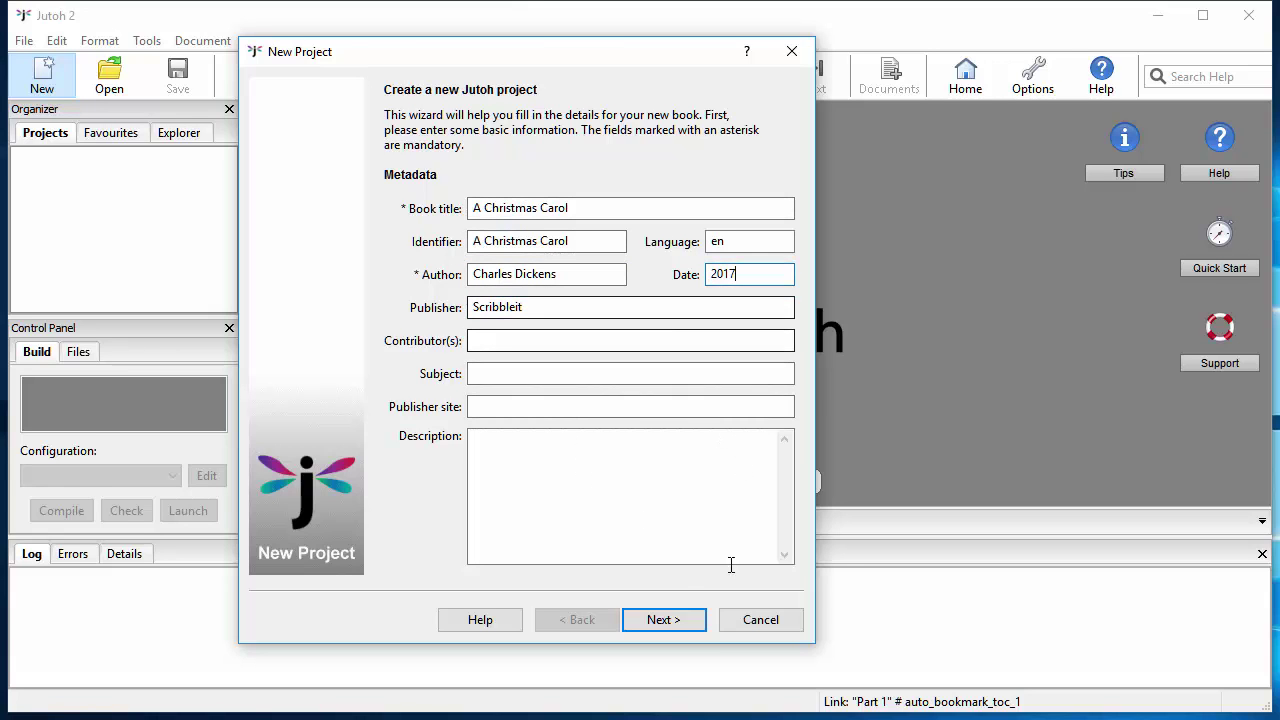
{"action": "left_click", "coordinate": [672, 619]}
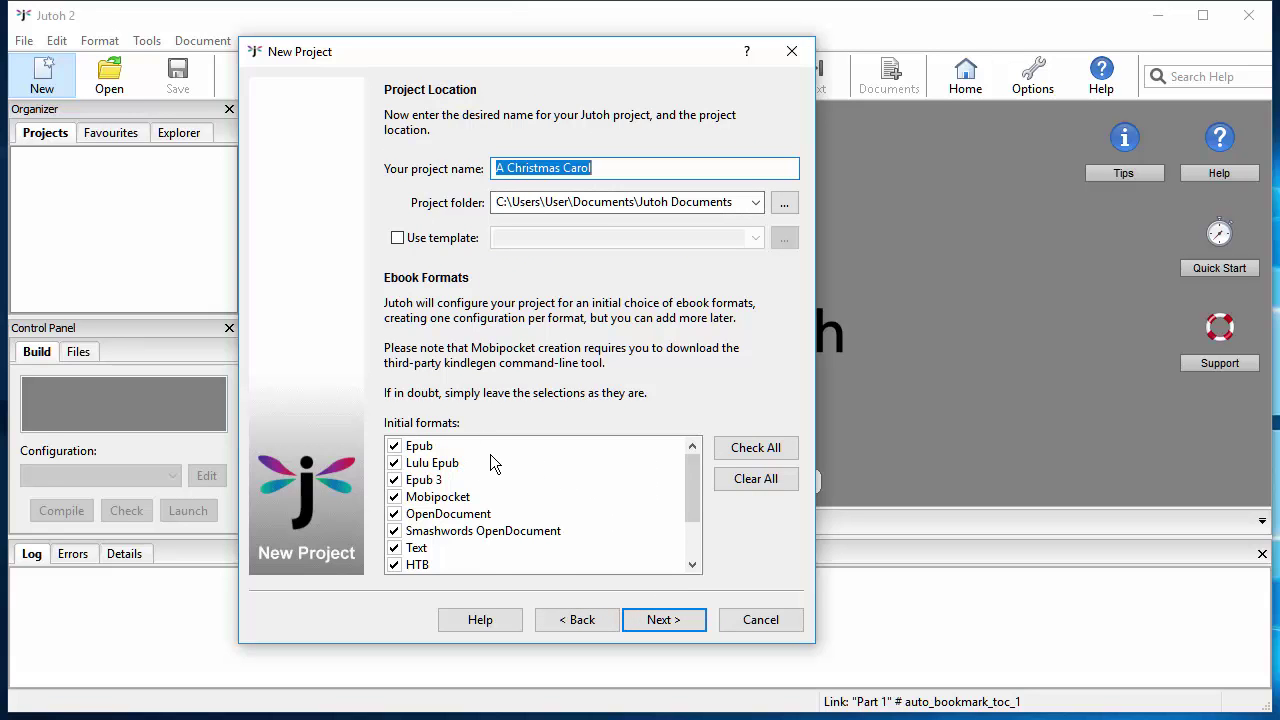
Uncheck Lulu Epub, OpenDocument, Smashwords OpenDocument, Text, HTB, CHM, MP3 and HTML formats
{"action": "scroll", "coordinate": [480, 520], "scroll_direction": "down", "scroll_amount": 2}
{"action": "scroll", "coordinate": [485, 490], "scroll_direction": "up", "scroll_amount": 2}
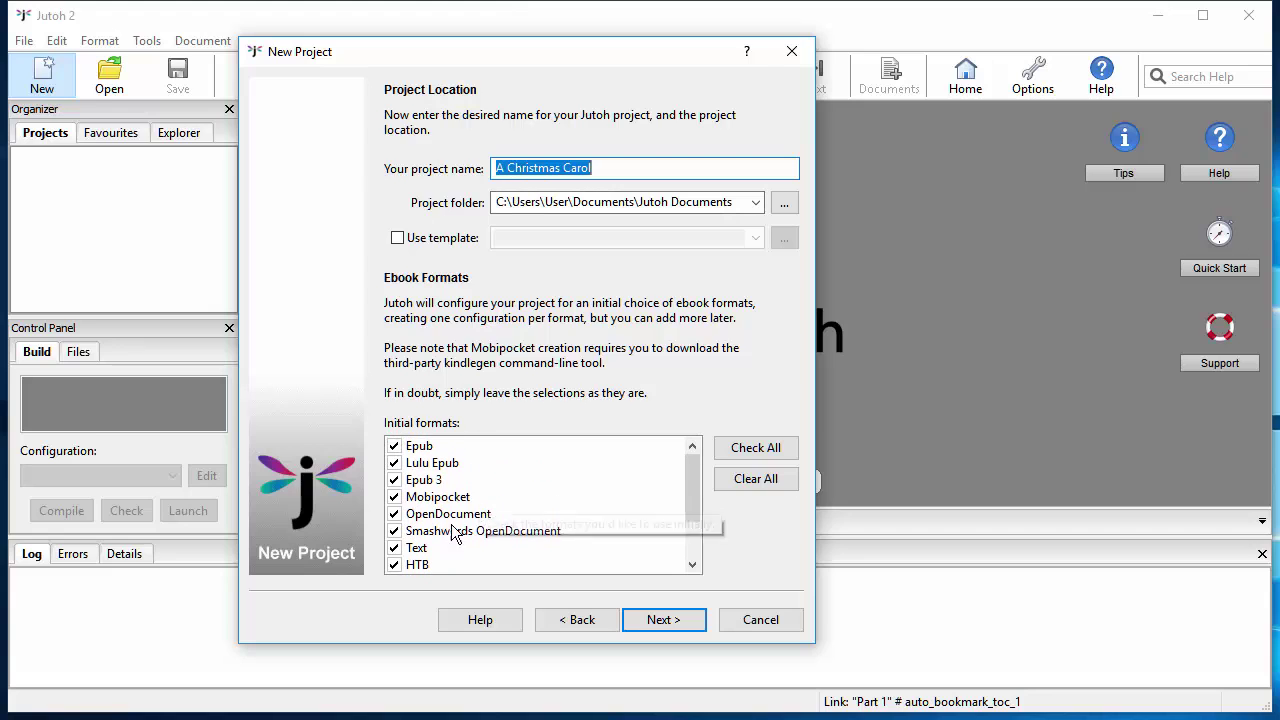
{"action": "left_click", "coordinate": [394, 463]}
{"action": "left_click", "coordinate": [394, 513]}
{"action": "left_click", "coordinate": [394, 530]}
{"action": "left_click", "coordinate": [394, 547]}
{"action": "scroll", "coordinate": [402, 545], "scroll_direction": "down", "scroll_amount": 1}
{"action": "scroll", "coordinate": [402, 545], "scroll_direction": "down", "scroll_amount": 1}
{"action": "left_click", "coordinate": [394, 496]}
{"action": "left_click", "coordinate": [394, 513]}
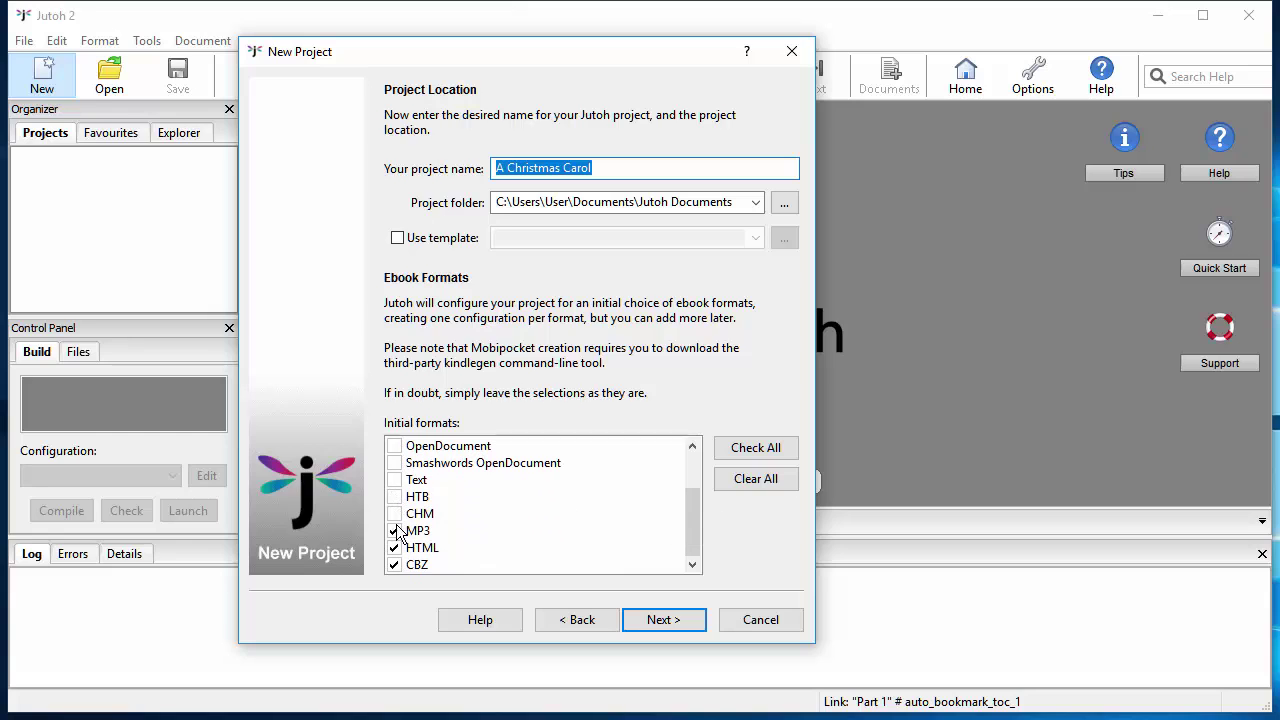
{"action": "left_click", "coordinate": [394, 530]}
{"action": "left_click", "coordinate": [394, 547]}
{"action": "scroll", "coordinate": [569, 499], "scroll_direction": "up", "scroll_amount": 2}
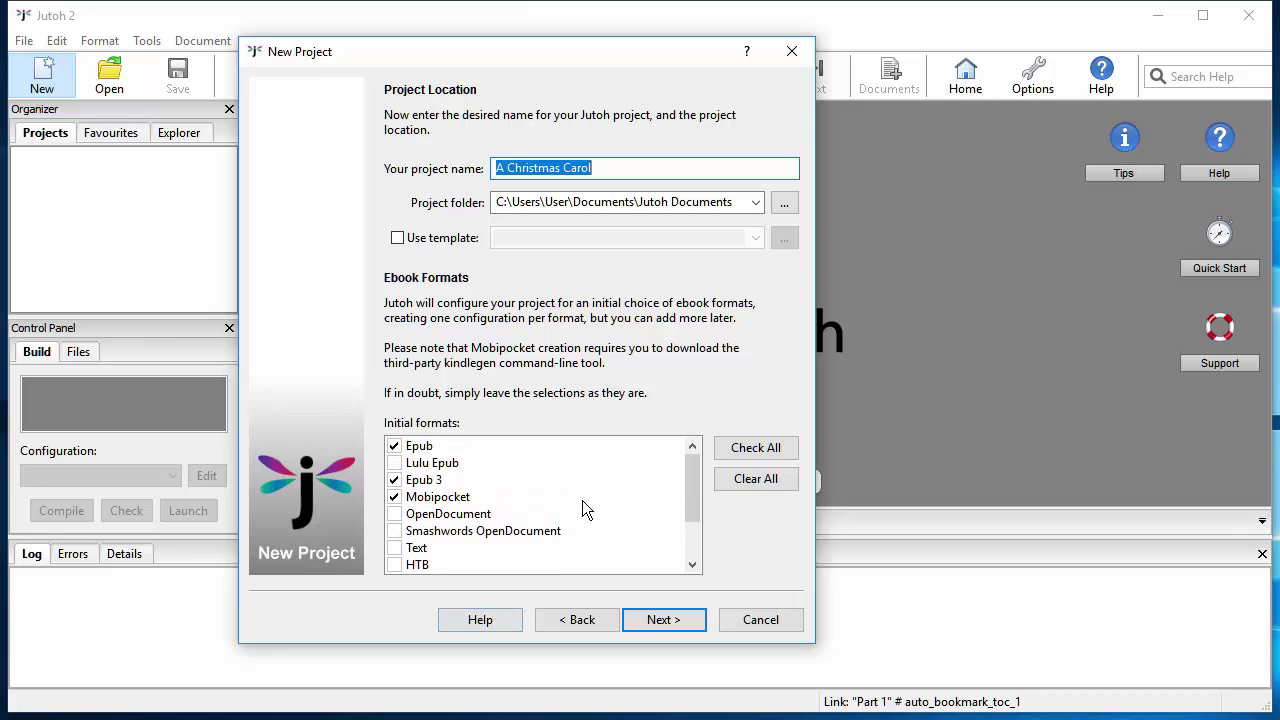
{"action": "left_click", "coordinate": [653, 617]}
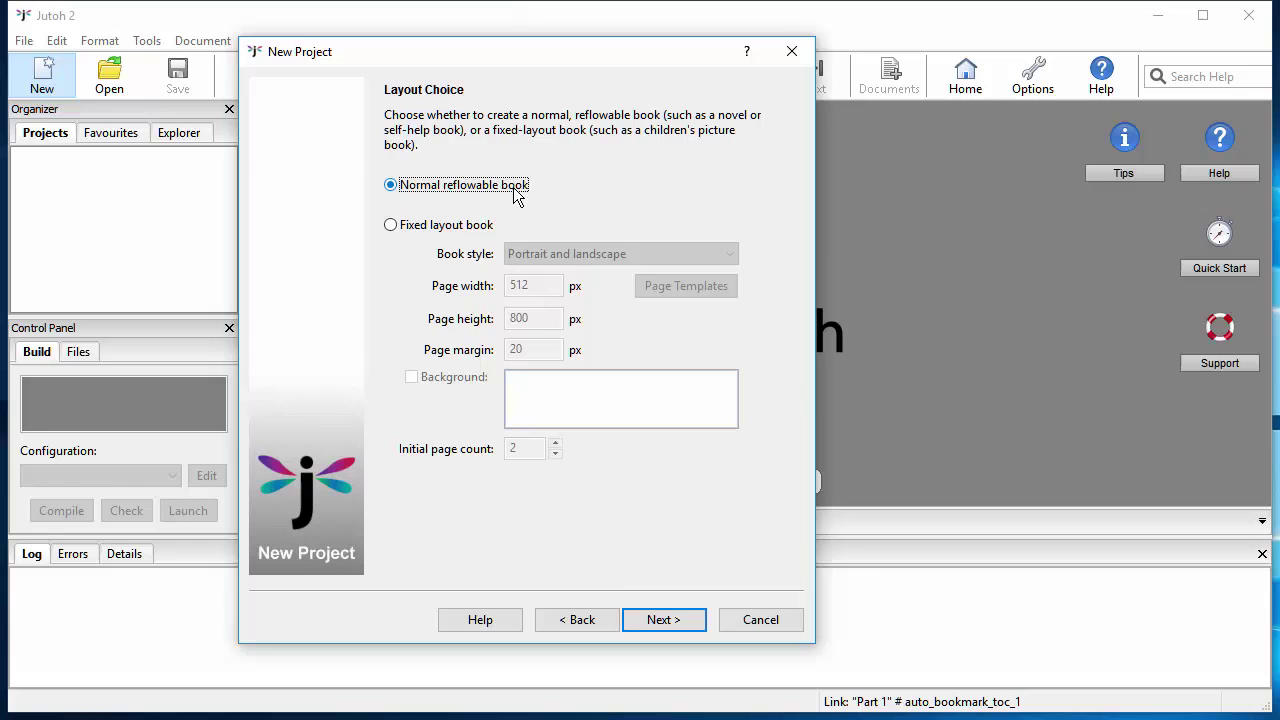
Keep the Normal reflowable layout and the default first and subsequent paragraph styles
{"action": "left_click", "coordinate": [657, 619]}
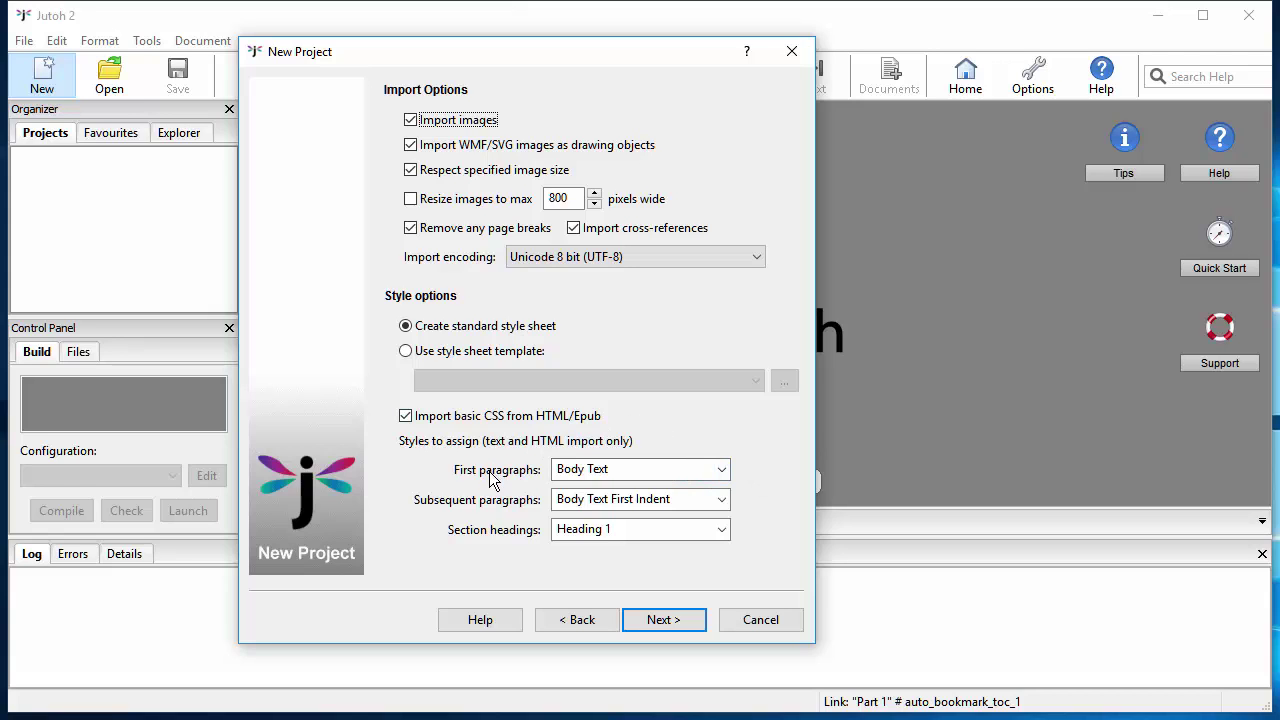
{"action": "left_click", "coordinate": [624, 468]}
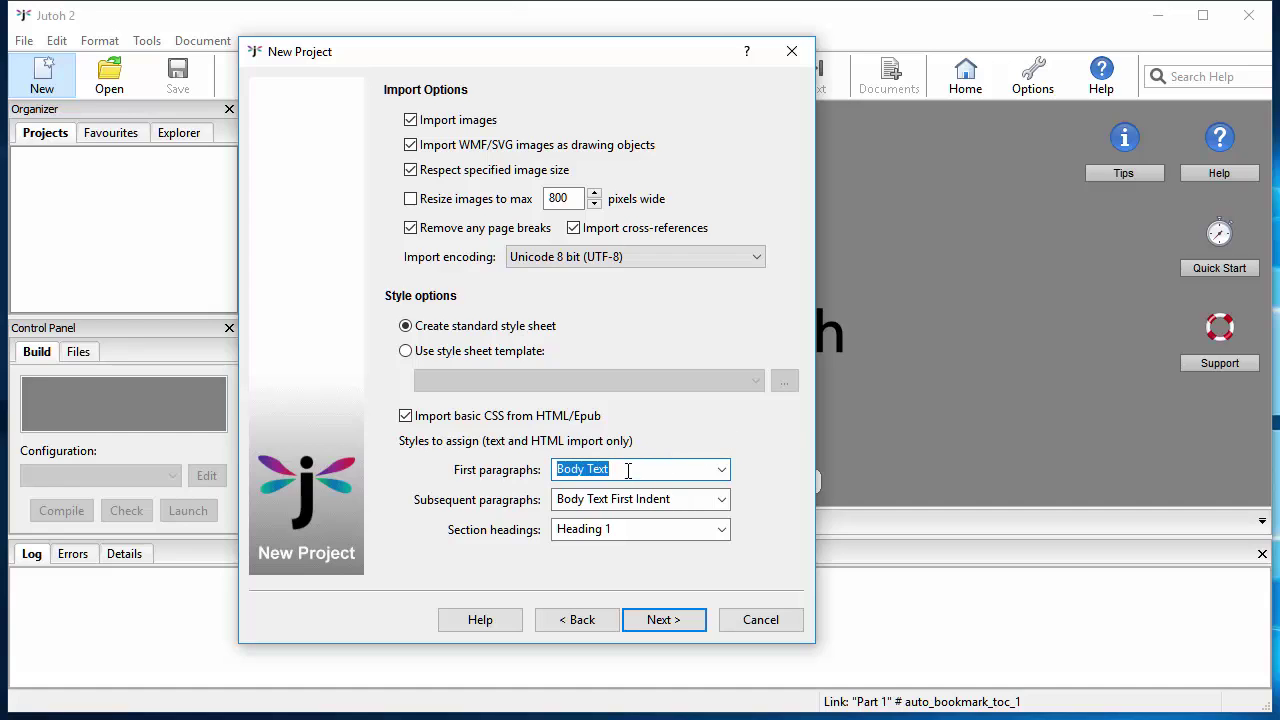
{"action": "left_click", "coordinate": [628, 470]}
{"action": "left_click", "coordinate": [687, 500]}
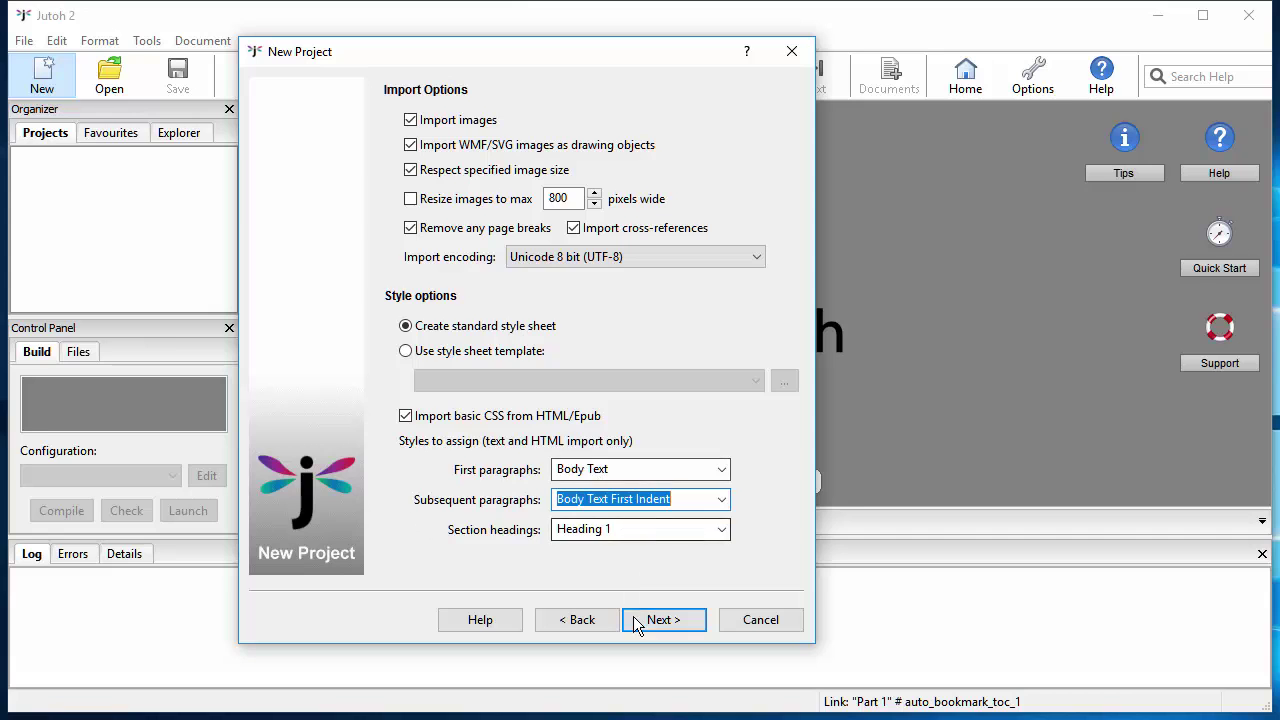
{"action": "left_click", "coordinate": [670, 620]}
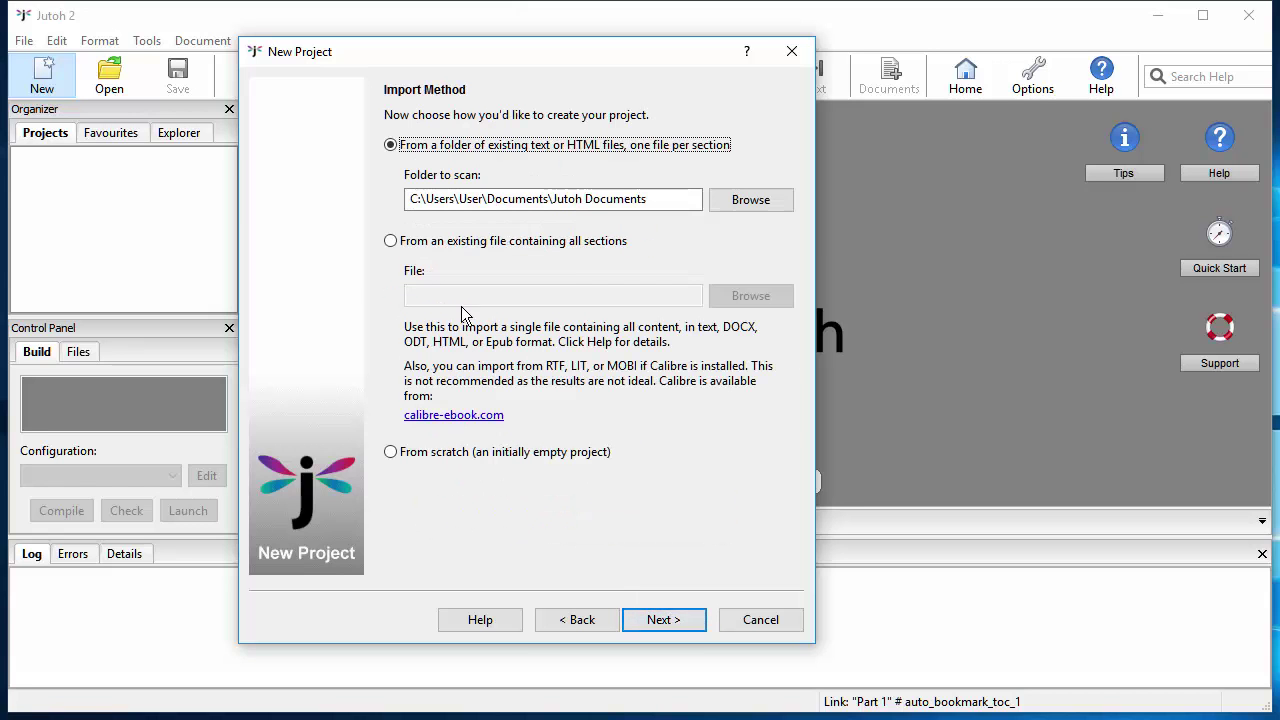
Import all sections from a single existing file, aChristmasCarol.docx in the Source folder
{"action": "left_click", "coordinate": [392, 242]}
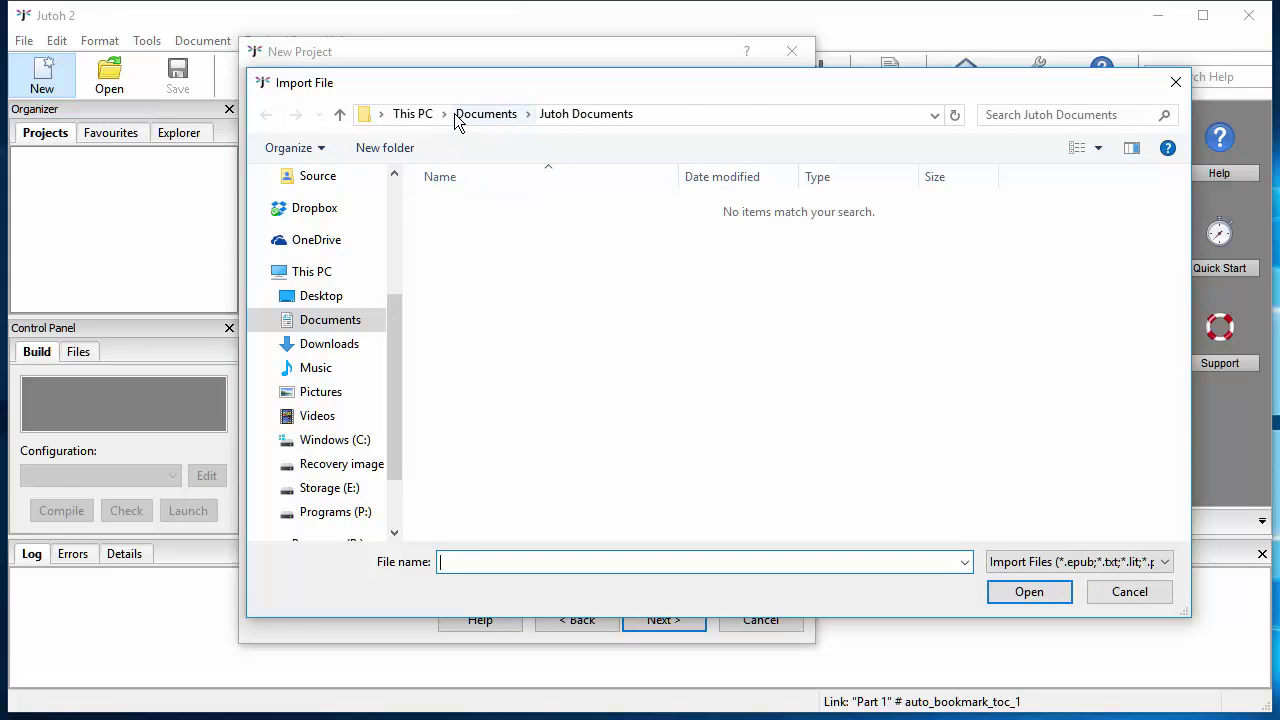
{"action": "left_click_drag", "start_coordinate": [395, 318], "coordinate": [401, 192]}
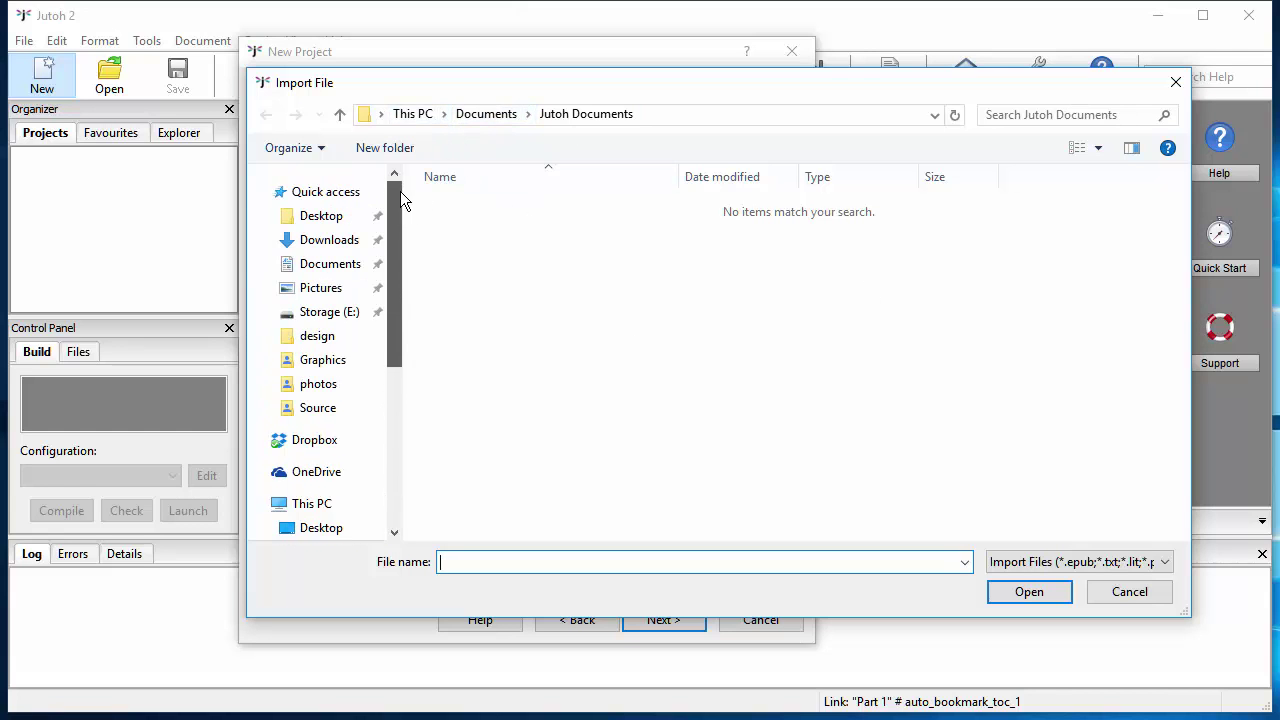
{"action": "left_click", "coordinate": [338, 410]}
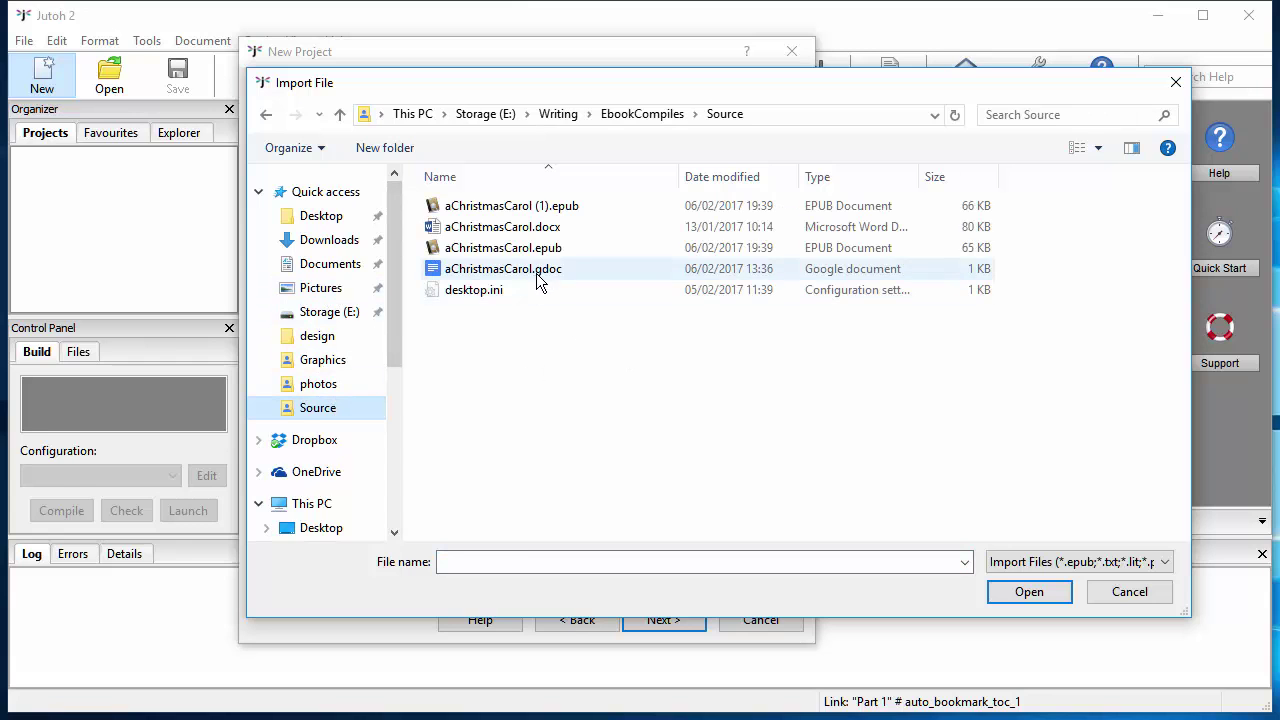
{"action": "left_click", "coordinate": [528, 228]}
{"action": "left_click", "coordinate": [1028, 592]}
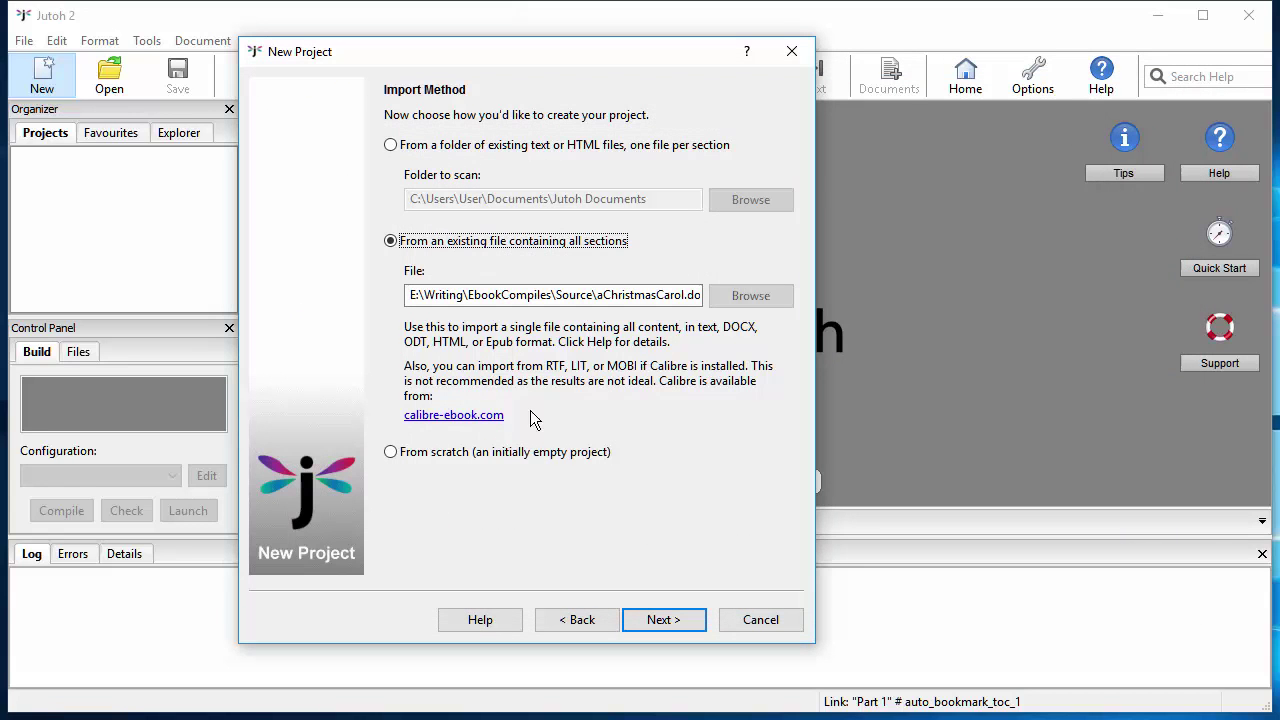
Keep Heading 1 splitting, turn off imported style overrides, apply Jutoh styles and discard empty paragraphs
{"action": "left_click", "coordinate": [664, 620]}
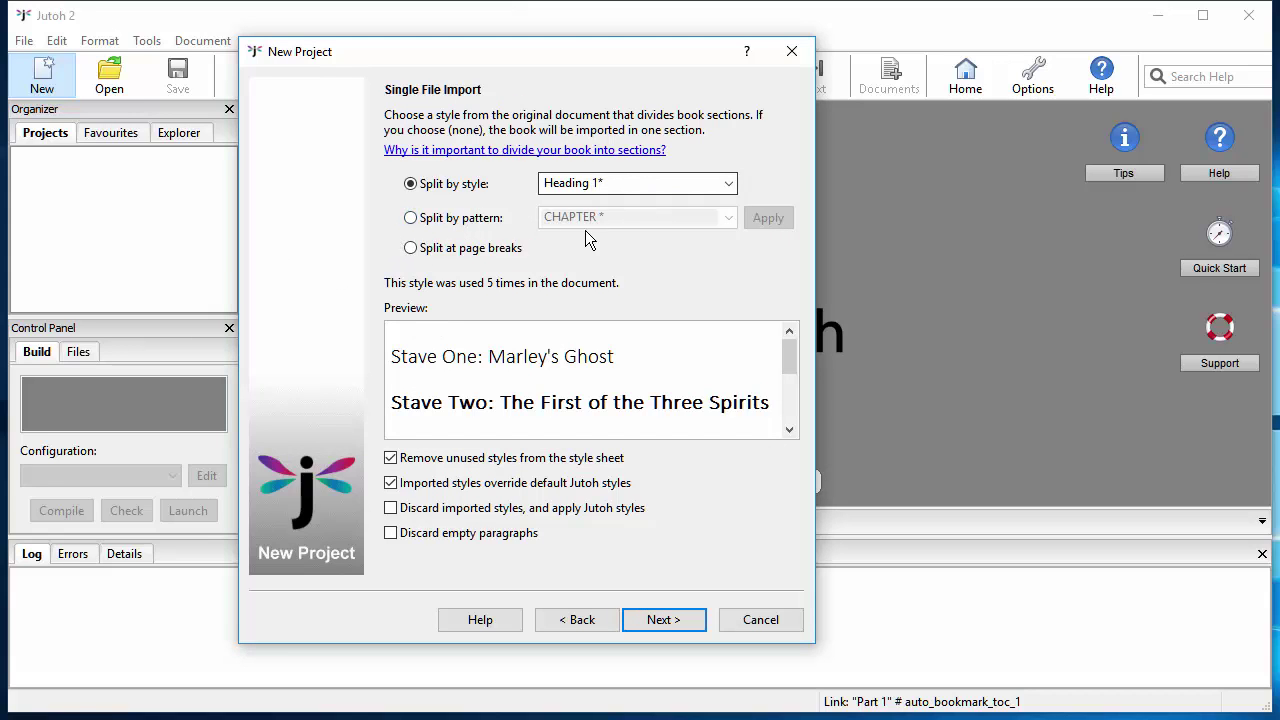
{"action": "scroll", "coordinate": [591, 404], "scroll_direction": "down", "scroll_amount": 5}
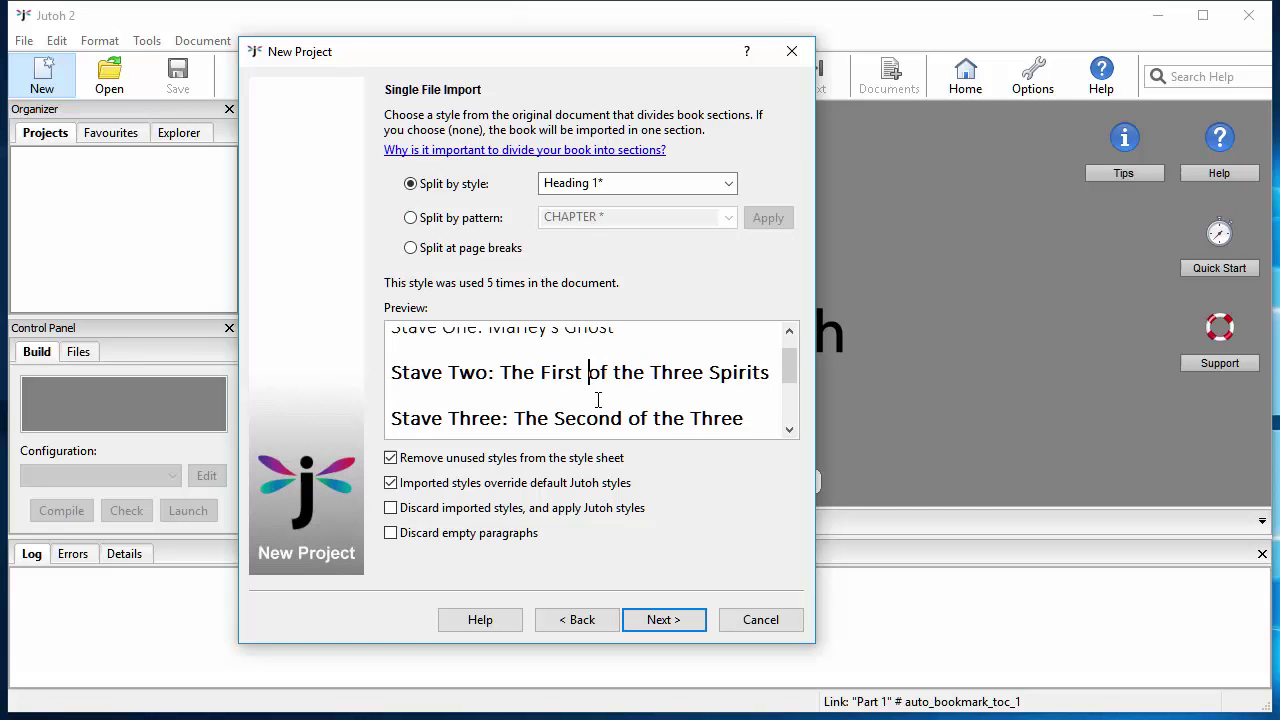
{"action": "scroll", "coordinate": [598, 398], "scroll_direction": "up", "scroll_amount": 5}
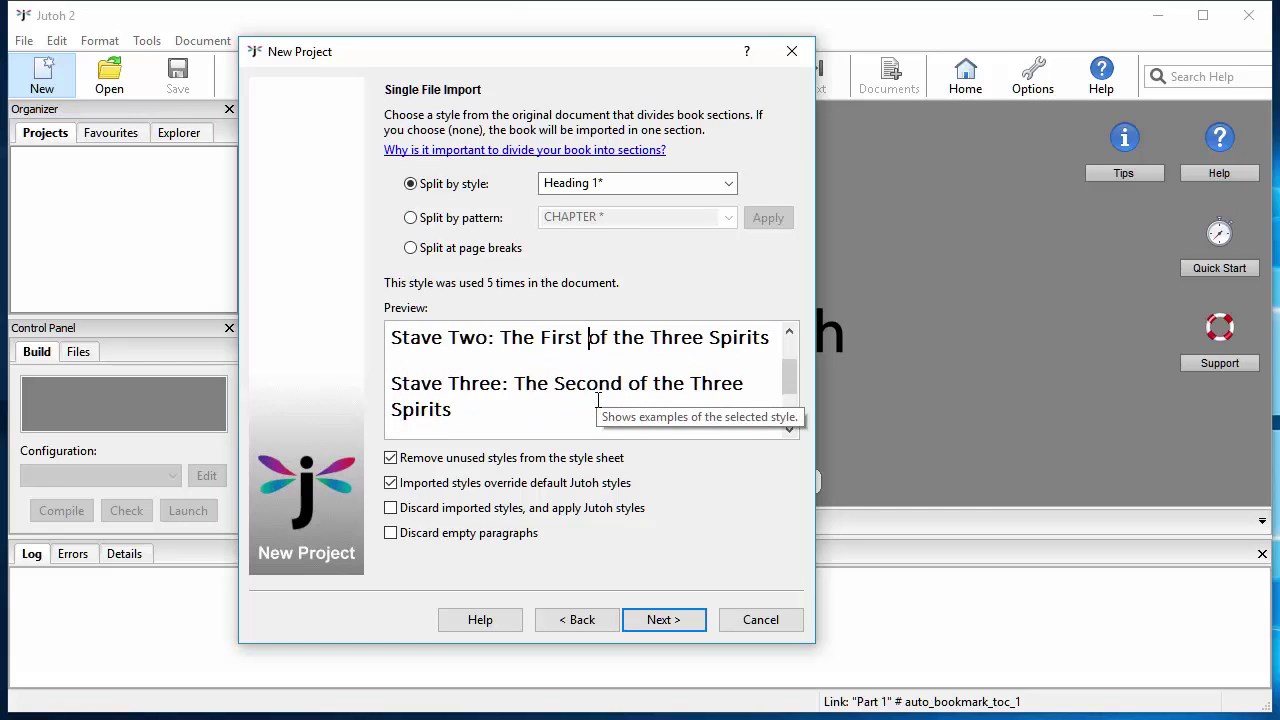
{"action": "scroll", "coordinate": [597, 400], "scroll_direction": "down", "scroll_amount": 3}
{"action": "scroll", "coordinate": [597, 404], "scroll_direction": "down", "scroll_amount": 1}
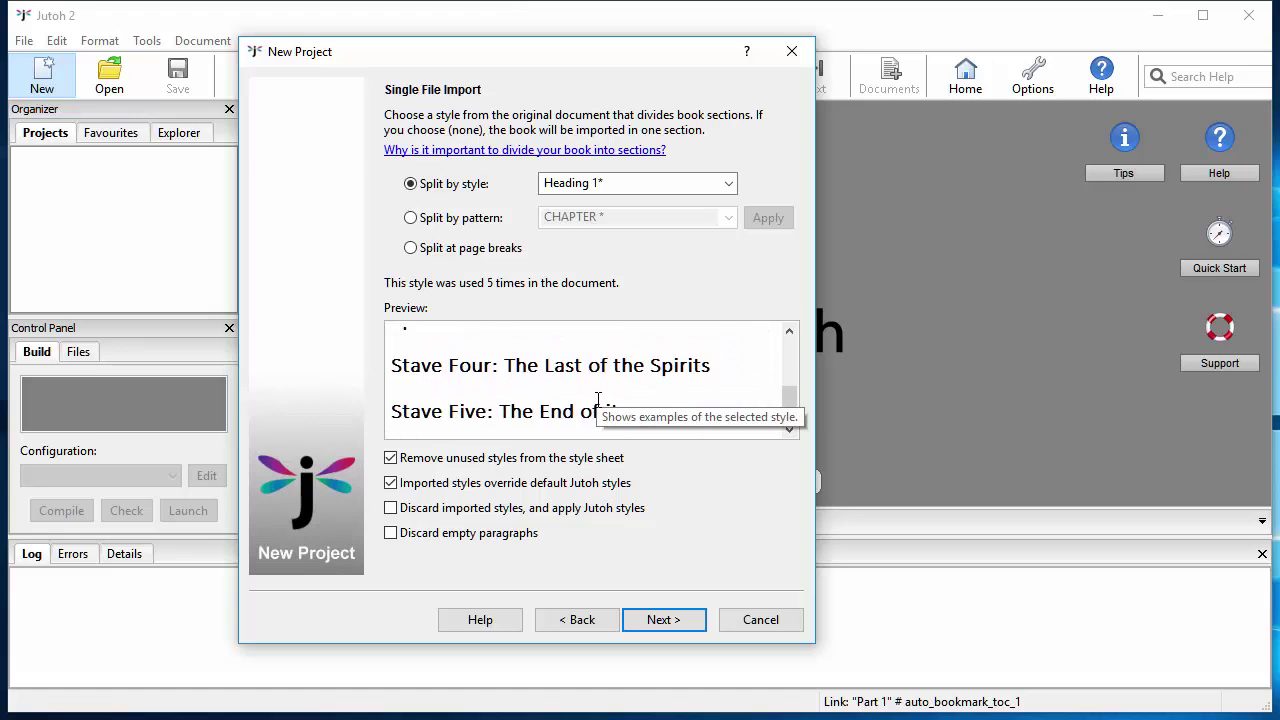
{"action": "scroll", "coordinate": [592, 400], "scroll_direction": "up", "scroll_amount": 4}
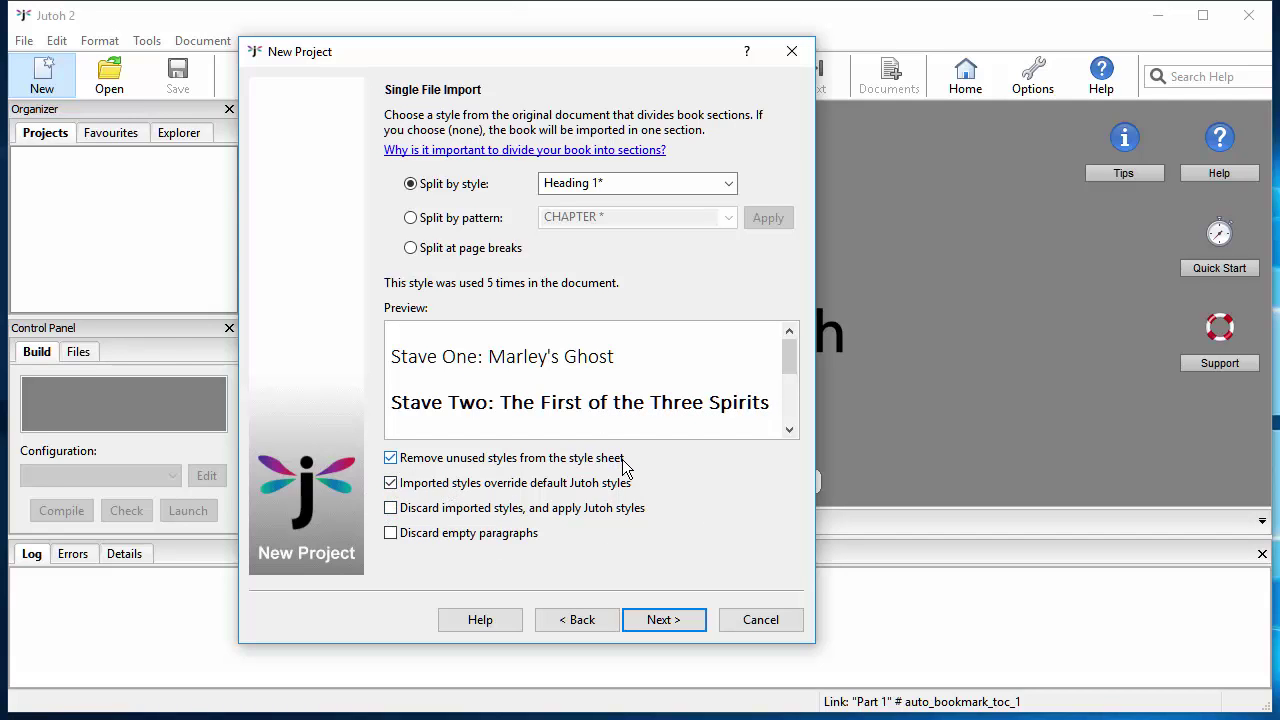
{"action": "left_click", "coordinate": [391, 484]}
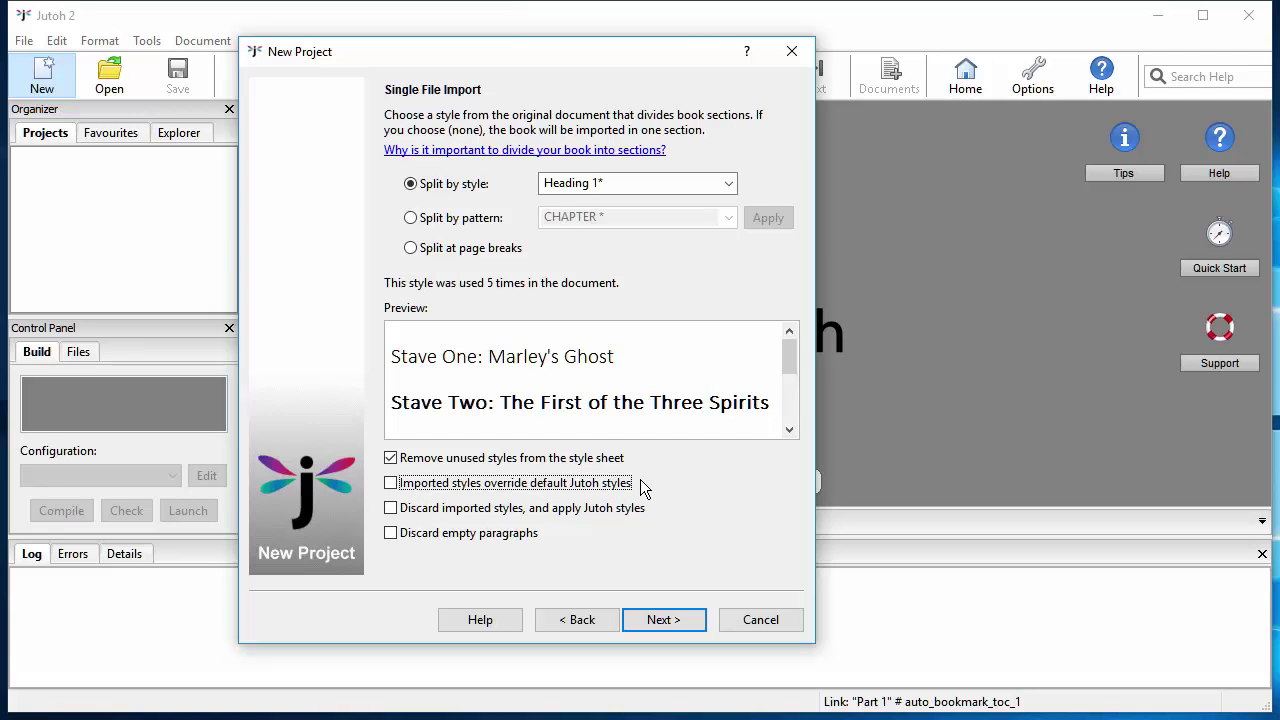
{"action": "left_click", "coordinate": [390, 510]}
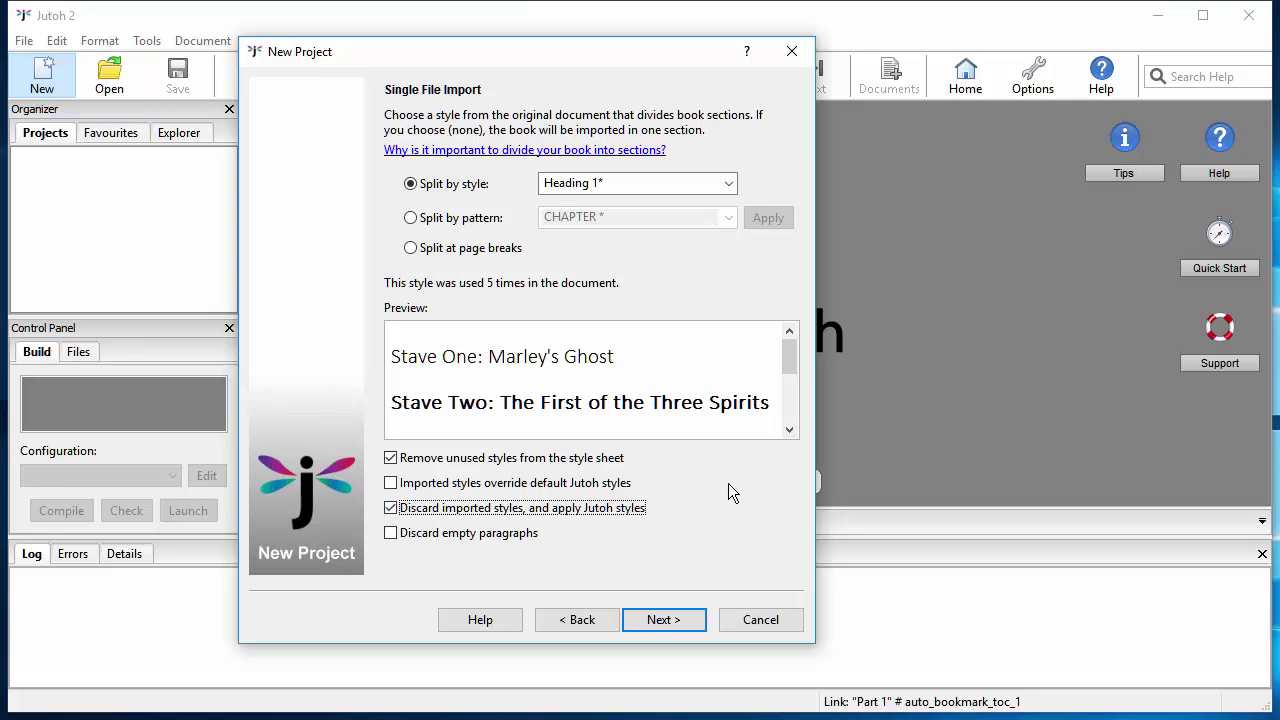
{"action": "left_click", "coordinate": [392, 535]}
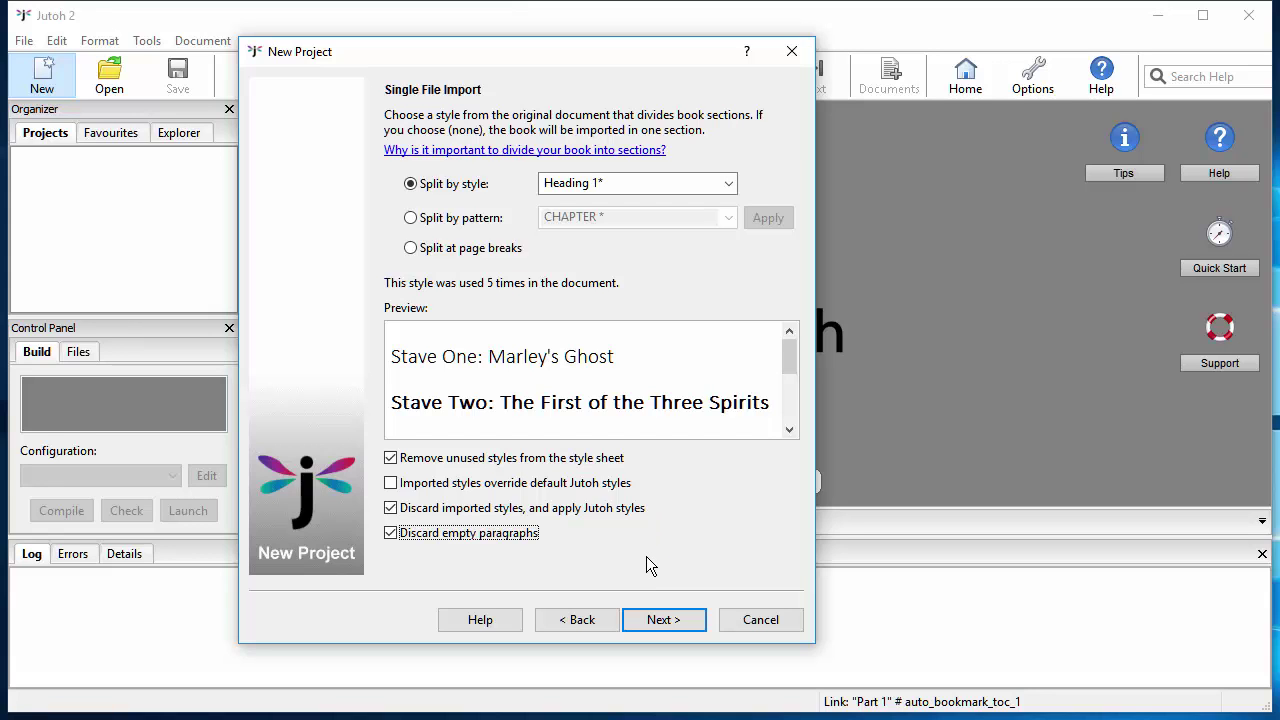
Keep 'Create a new design' for the cover and finish creating the project
{"action": "left_click", "coordinate": [650, 621]}
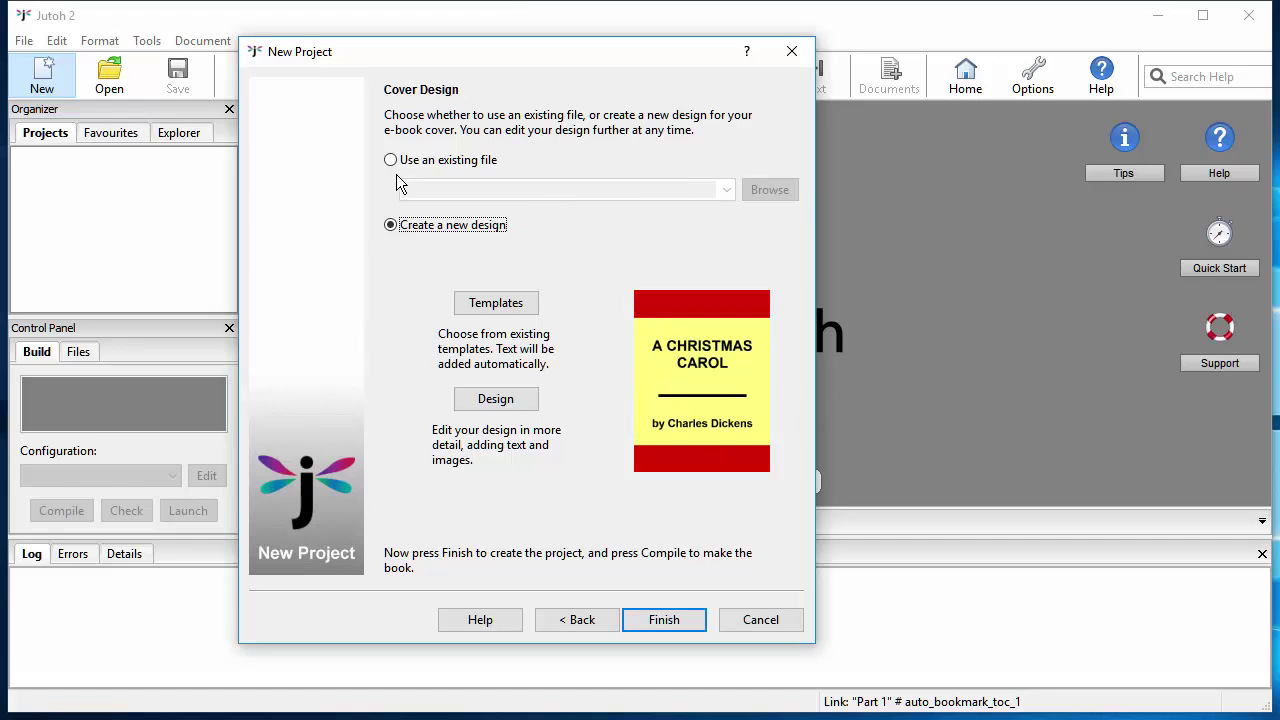
{"action": "left_click", "coordinate": [463, 170]}
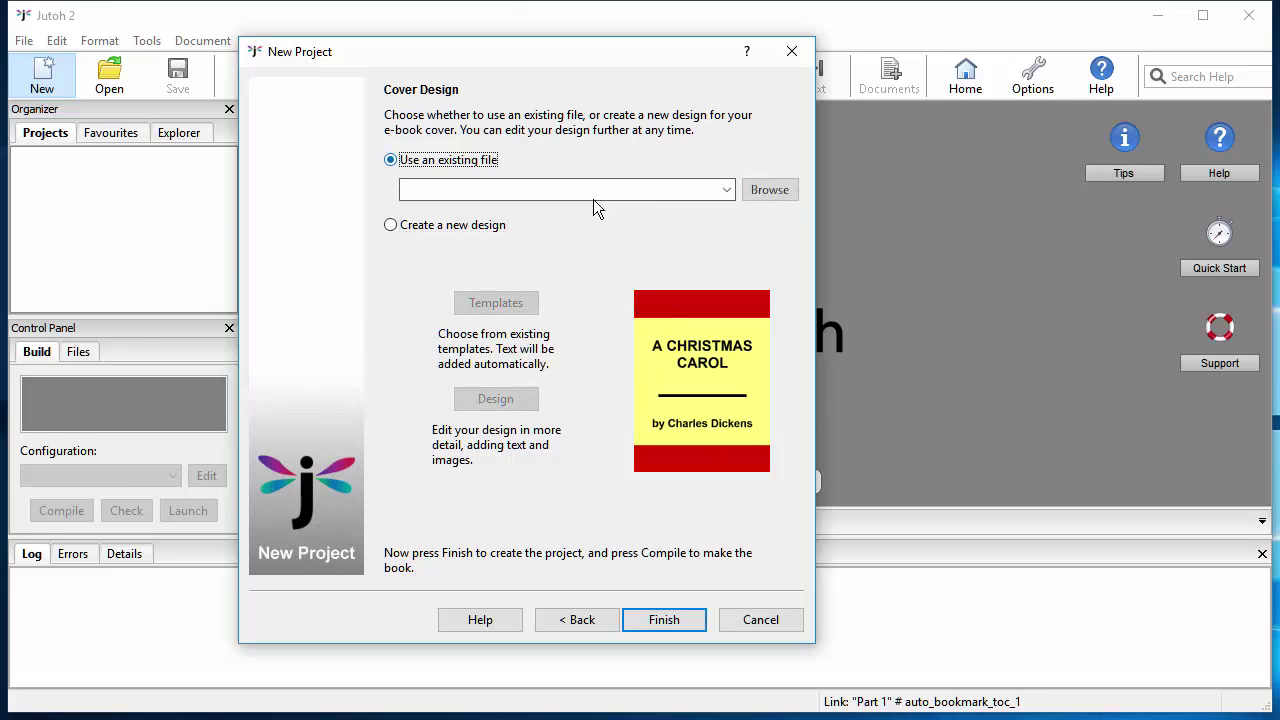
{"action": "left_click", "coordinate": [440, 225]}
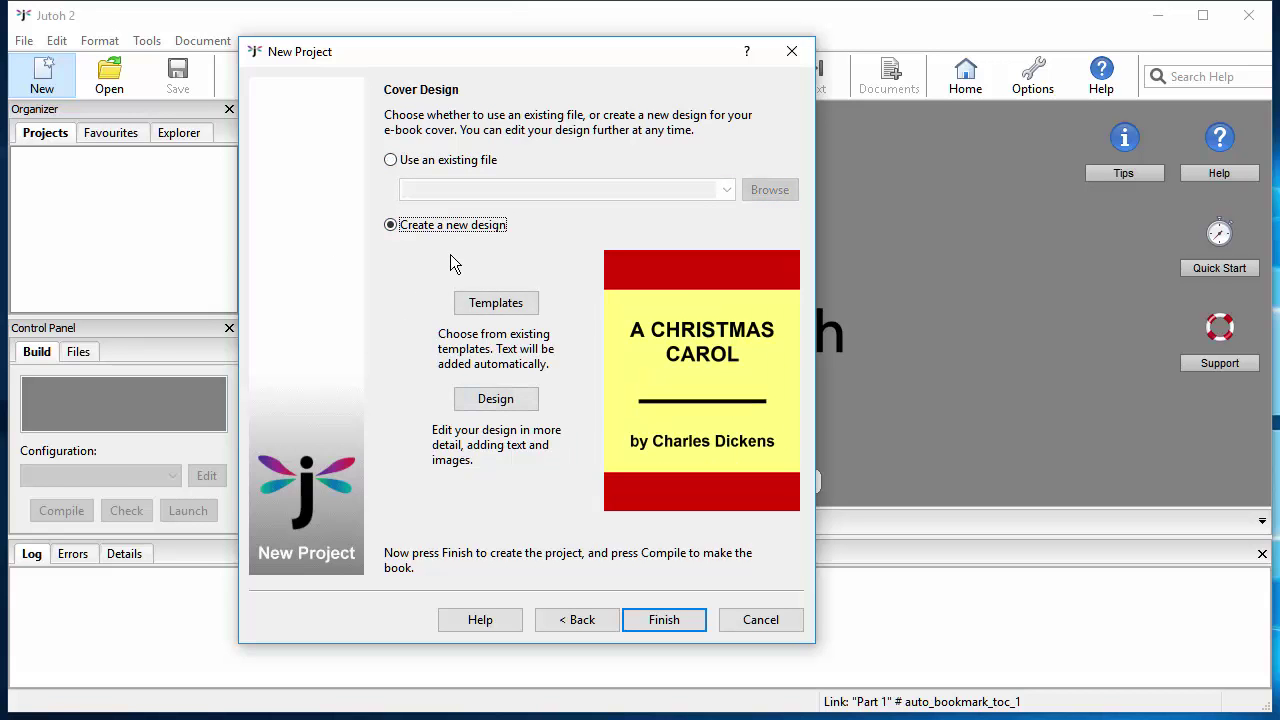
{"action": "left_click", "coordinate": [664, 621]}
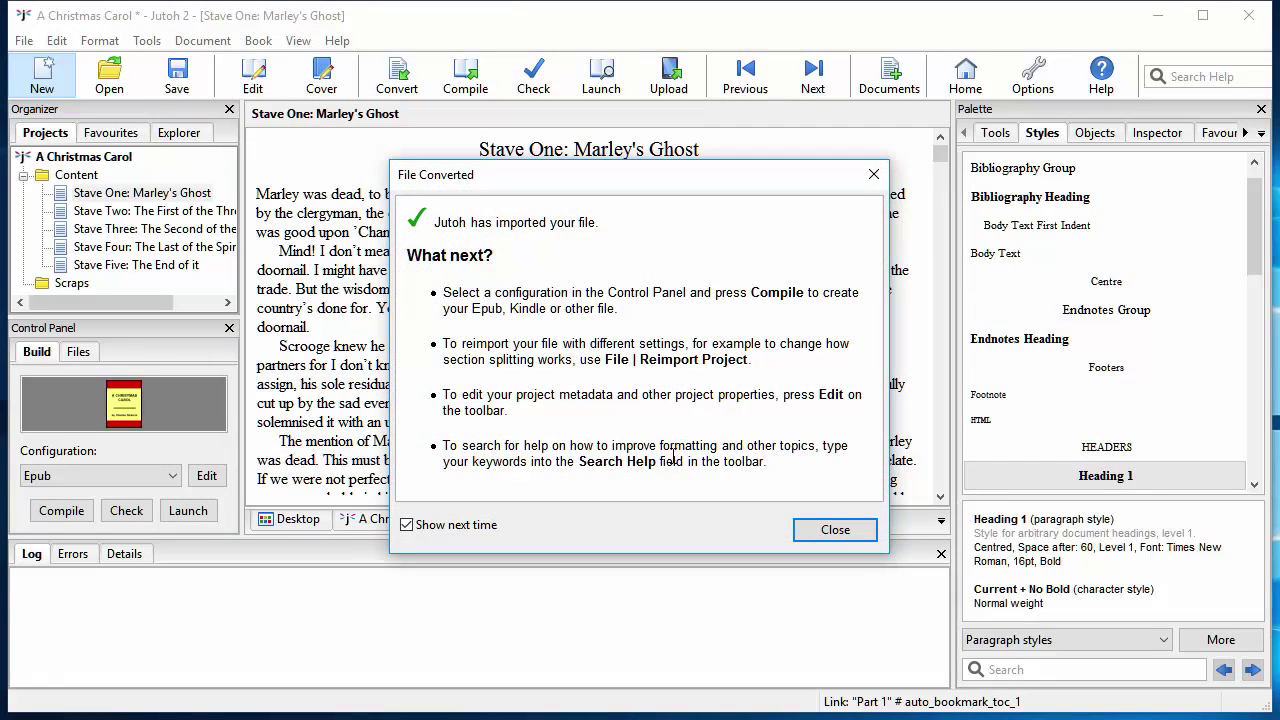
Dismiss the import summary and open Staves Two to Five, ending on Stave One
{"action": "left_click", "coordinate": [831, 531]}
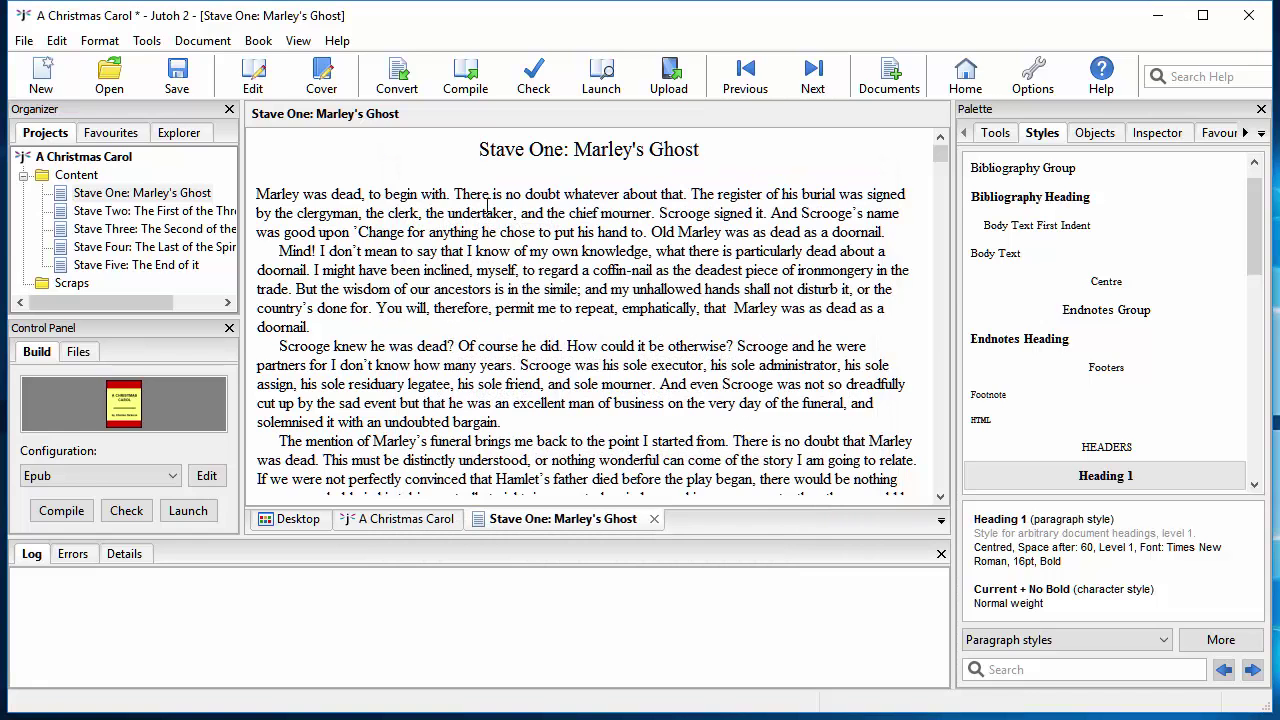
{"action": "double_click", "coordinate": [145, 211]}
{"action": "double_click", "coordinate": [145, 229]}
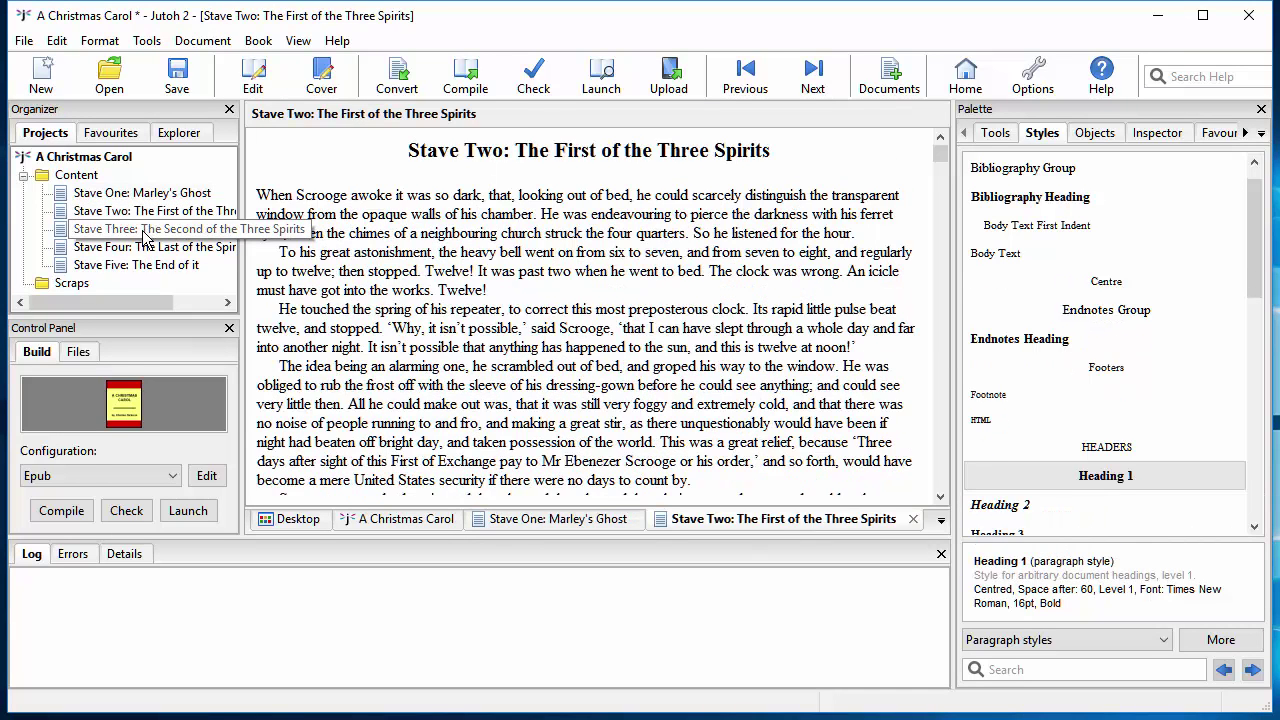
{"action": "double_click", "coordinate": [145, 250]}
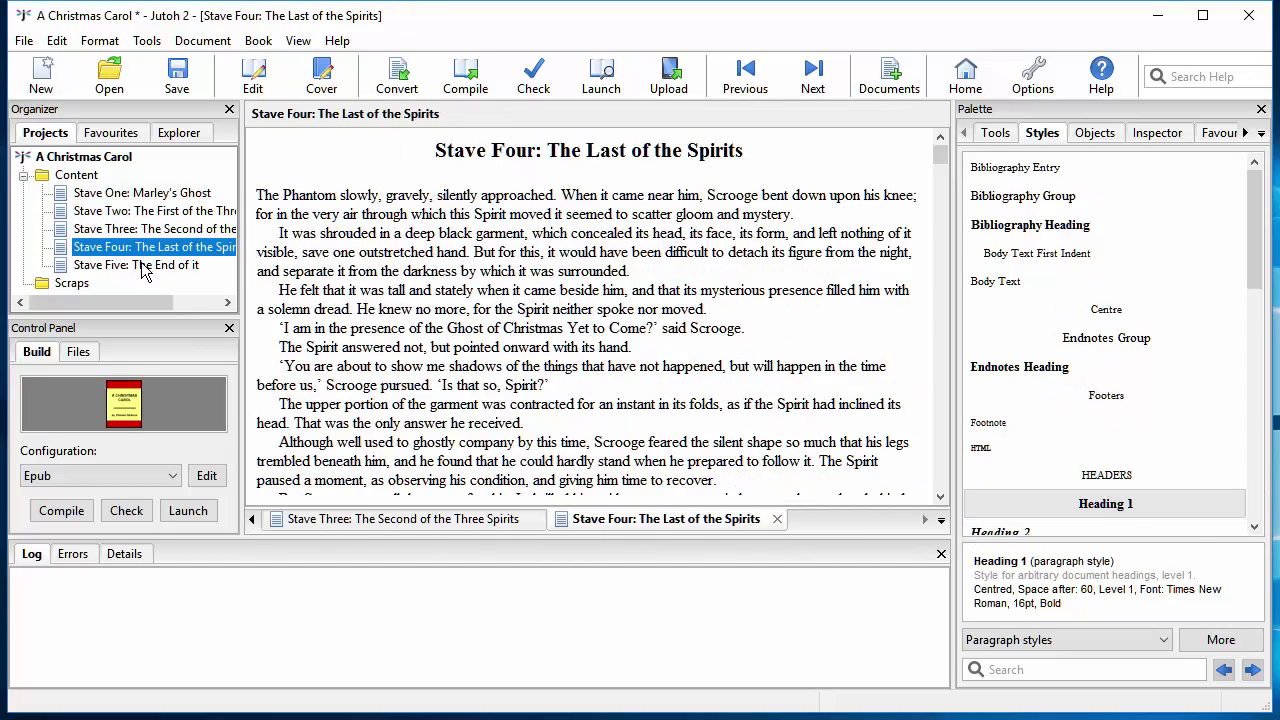
{"action": "double_click", "coordinate": [145, 267]}
{"action": "double_click", "coordinate": [143, 193]}
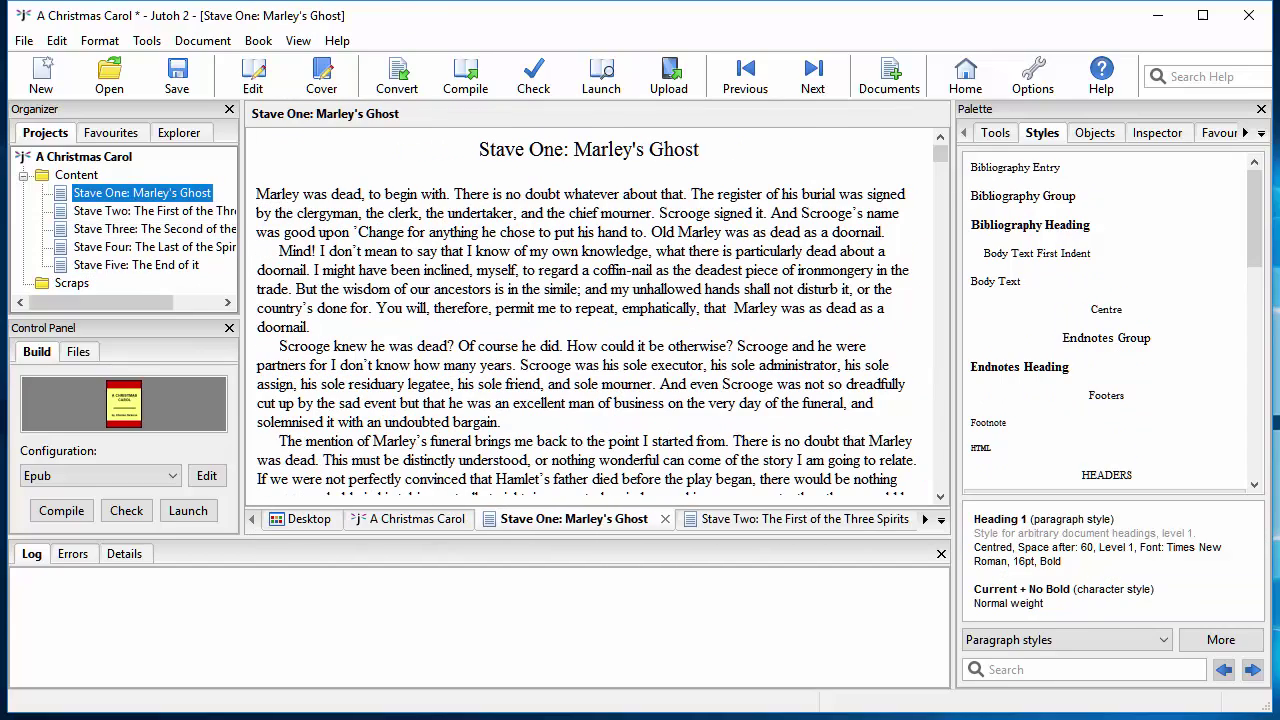
{"action": "double_click", "coordinate": [127, 212]}
{"action": "double_click", "coordinate": [142, 193]}
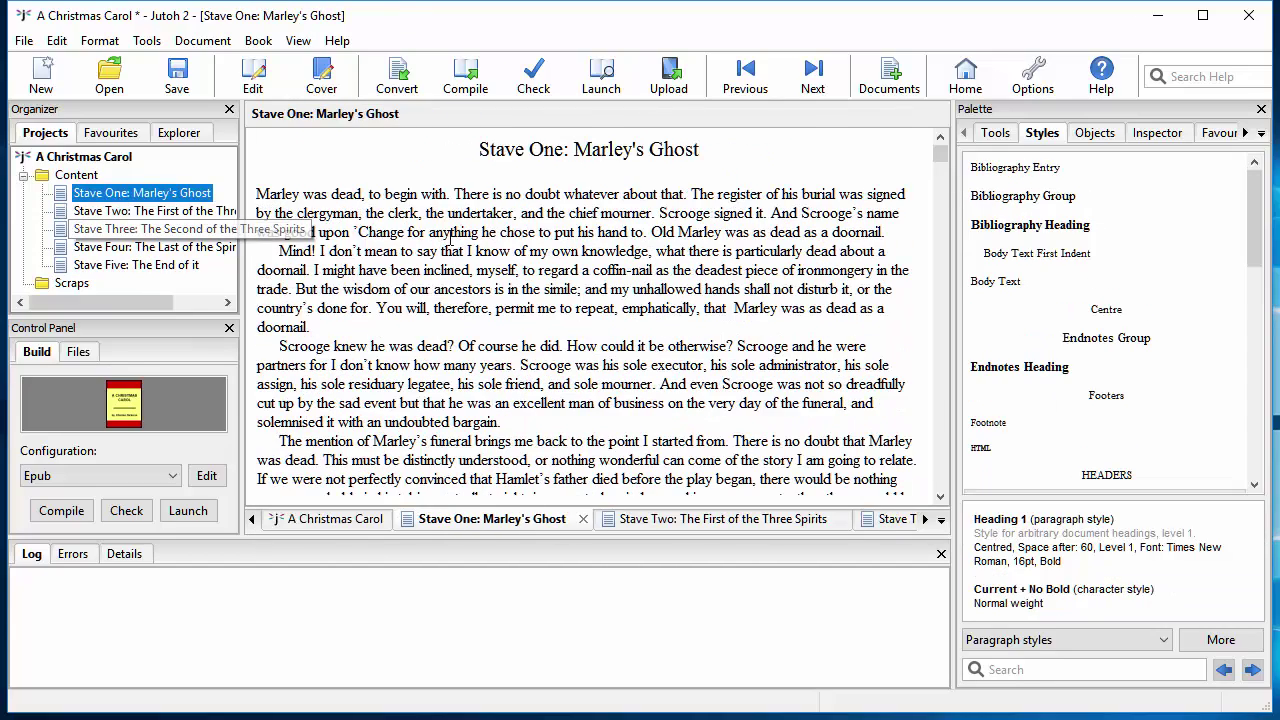
Compile with the Mobipocket configuration and launch the resulting .mobi in Kindle Previewer
{"action": "left_click", "coordinate": [173, 474]}
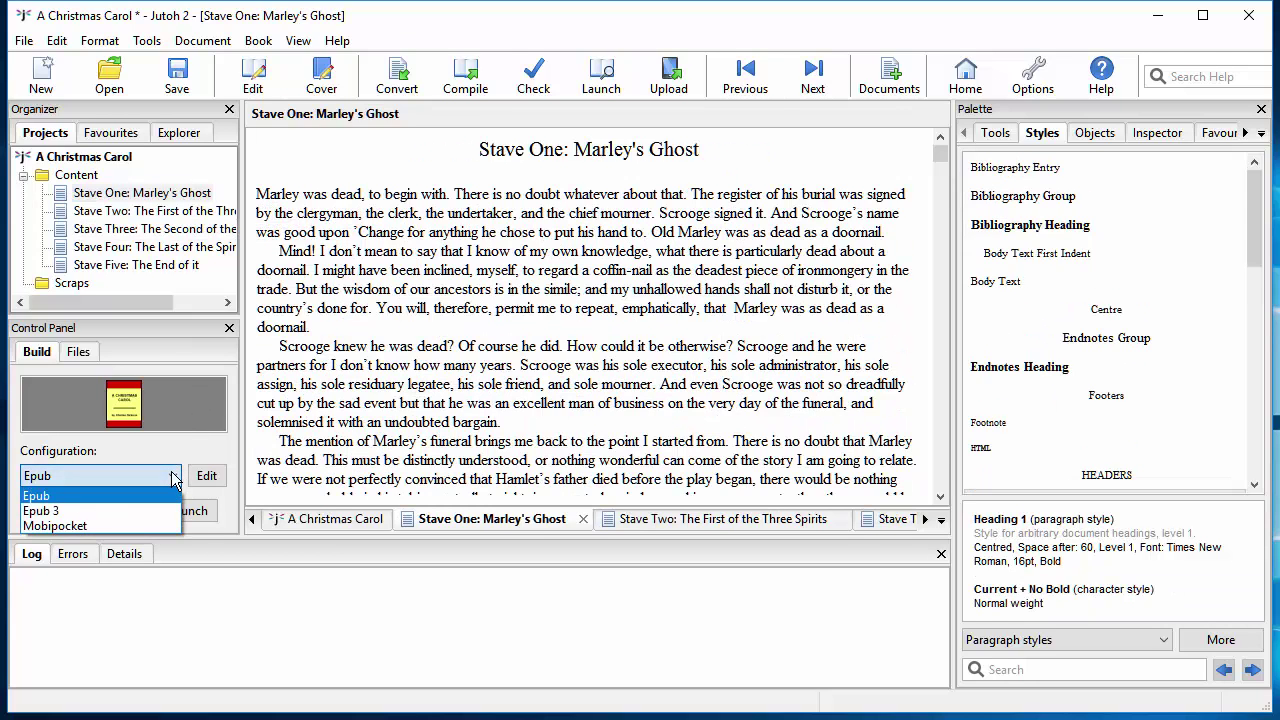
{"action": "left_click", "coordinate": [122, 525]}
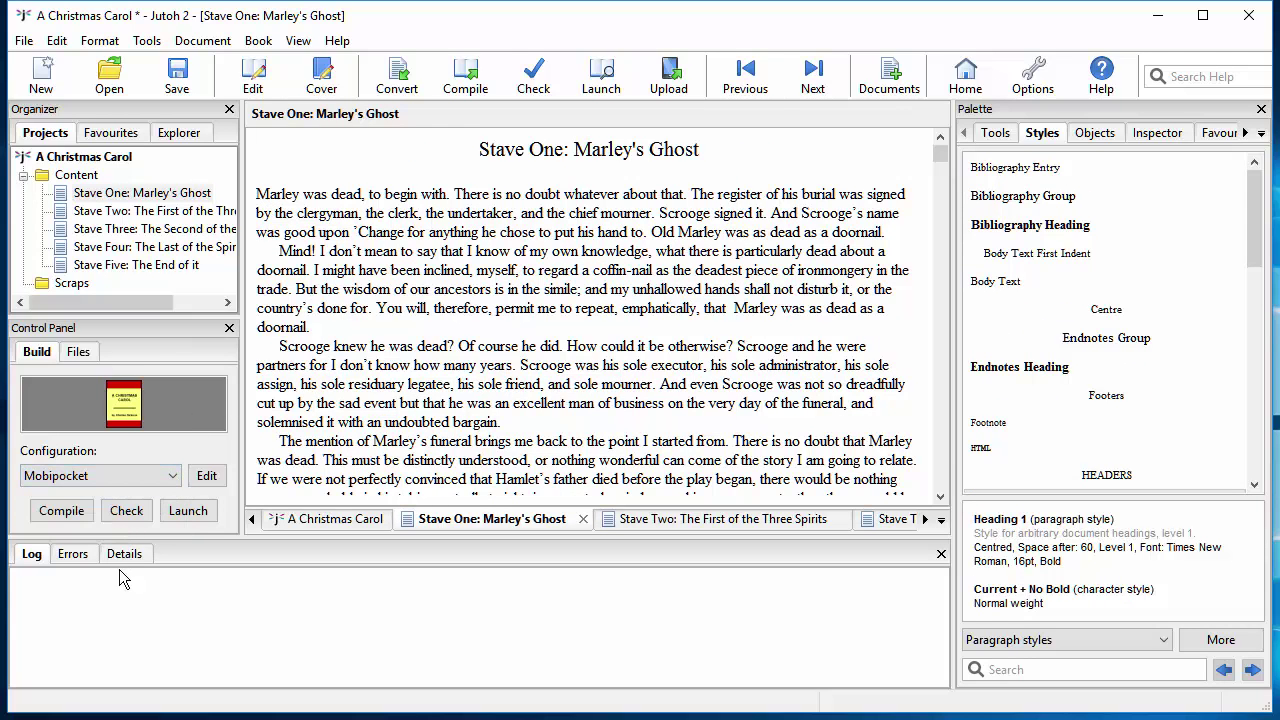
{"action": "left_click", "coordinate": [61, 511]}
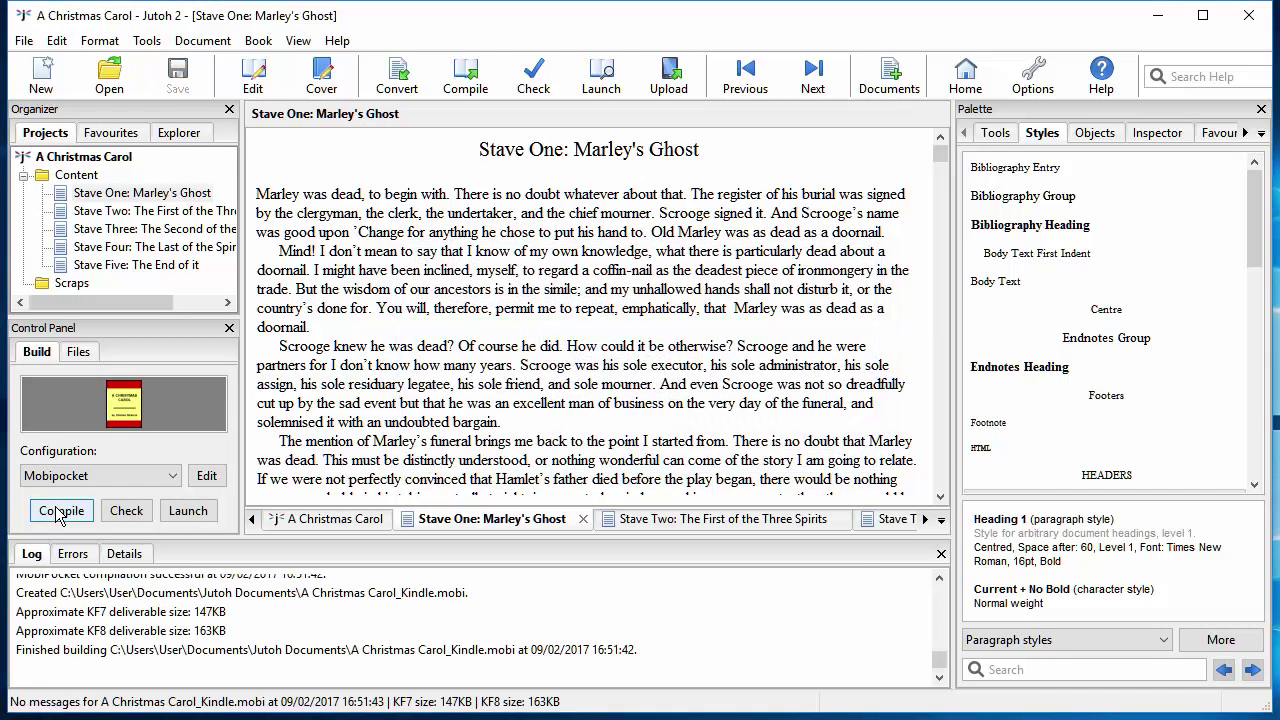
{"action": "left_click", "coordinate": [188, 512]}
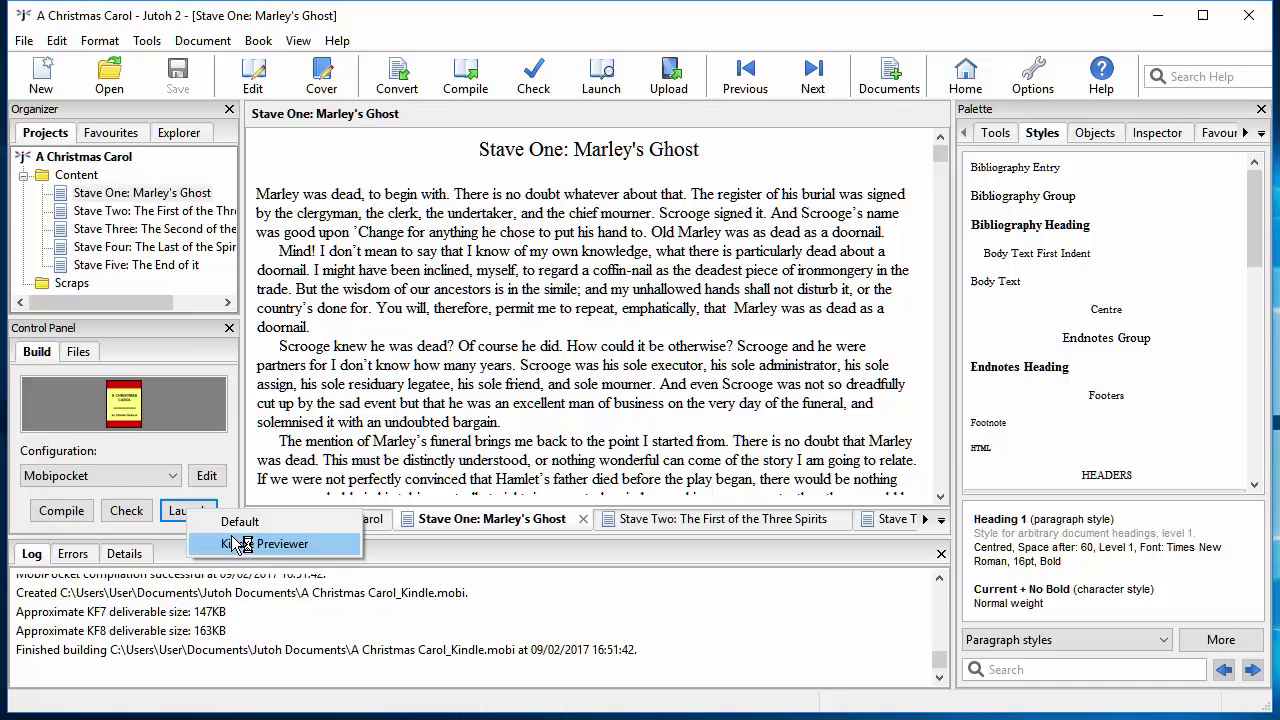
{"action": "left_click", "coordinate": [299, 544]}
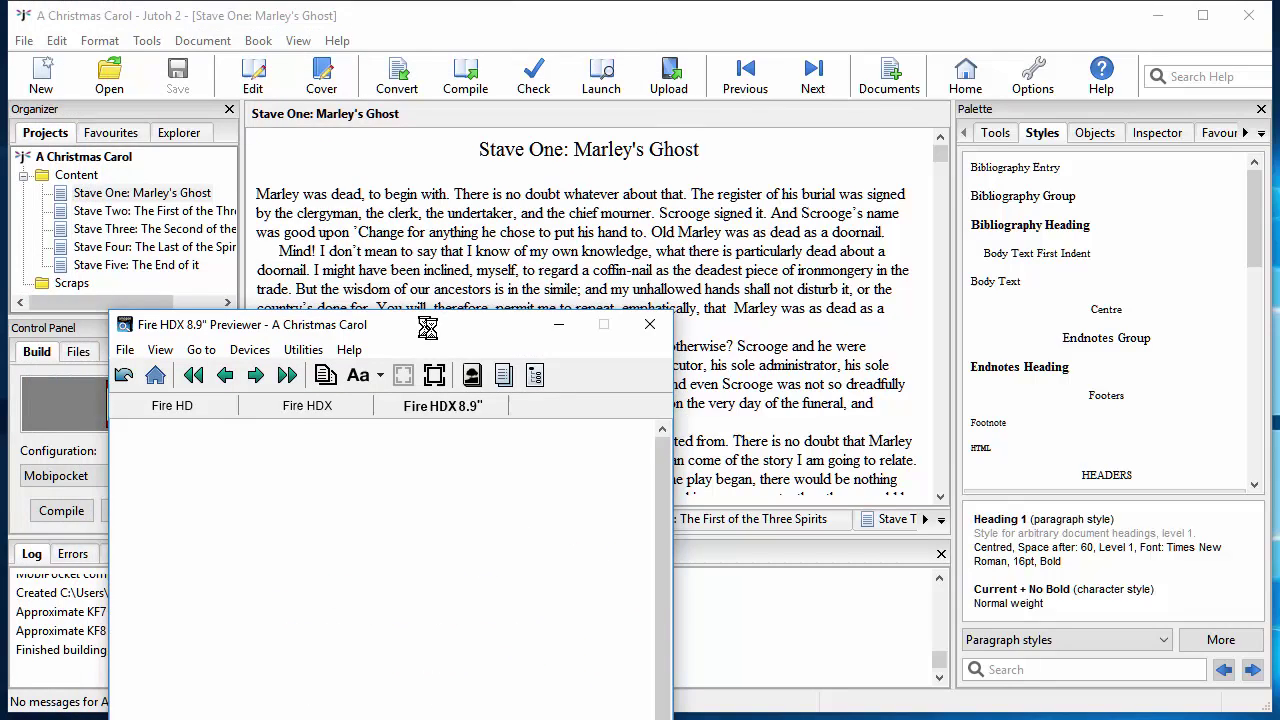
Move the previewer window to the top and switch the device to Kindle e-ink
{"action": "left_click_drag", "start_coordinate": [430, 328], "coordinate": [420, 394]}
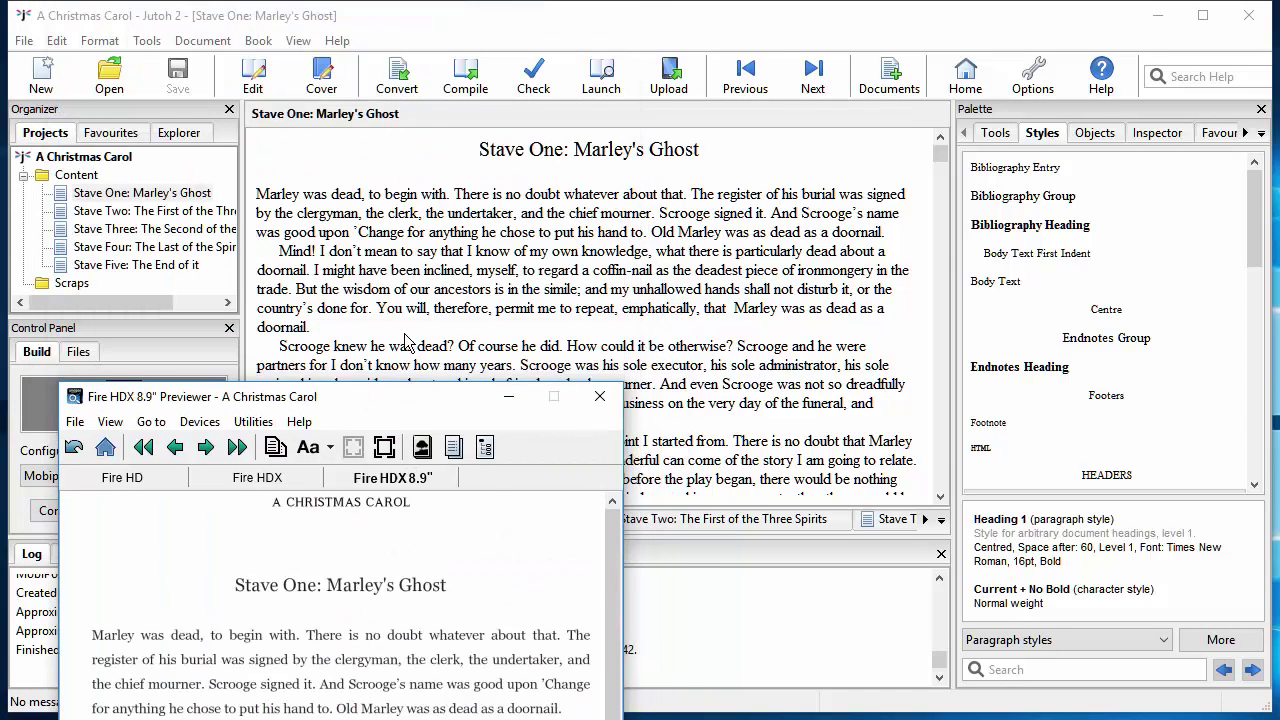
{"action": "left_click_drag", "start_coordinate": [405, 343], "coordinate": [439, 32]}
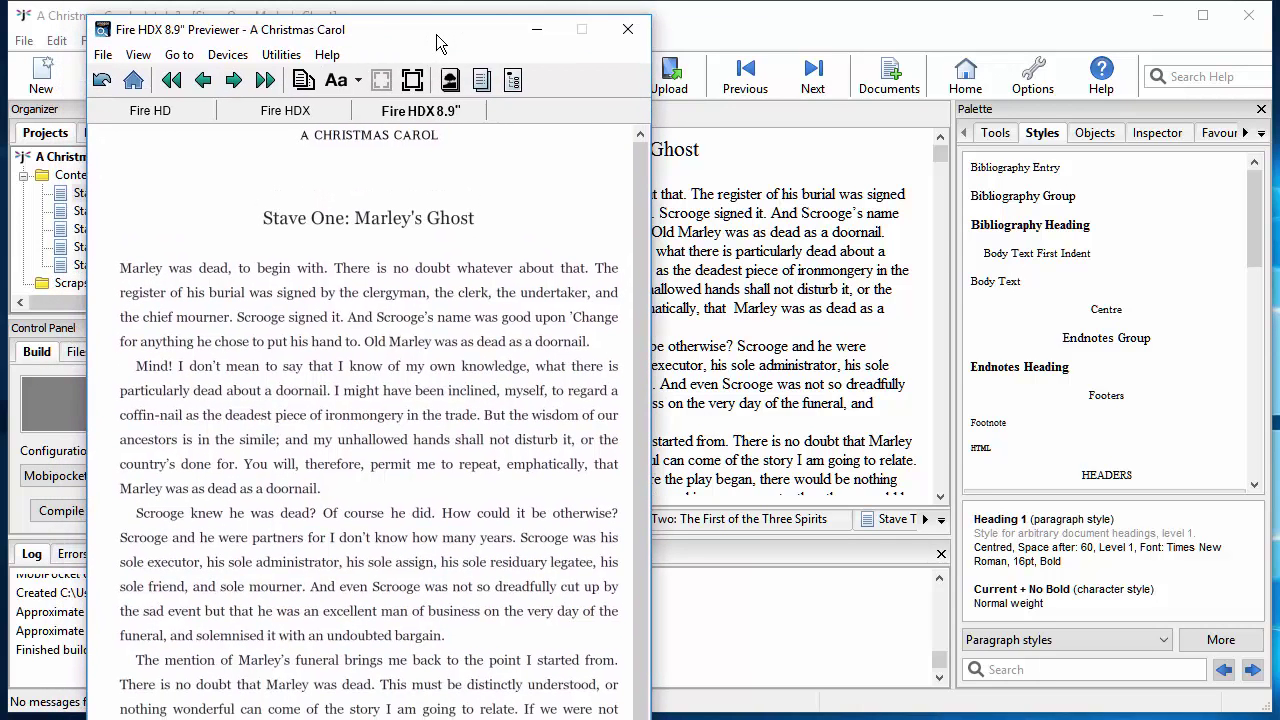
{"action": "left_click", "coordinate": [222, 58]}
{"action": "left_click", "coordinate": [265, 78]}
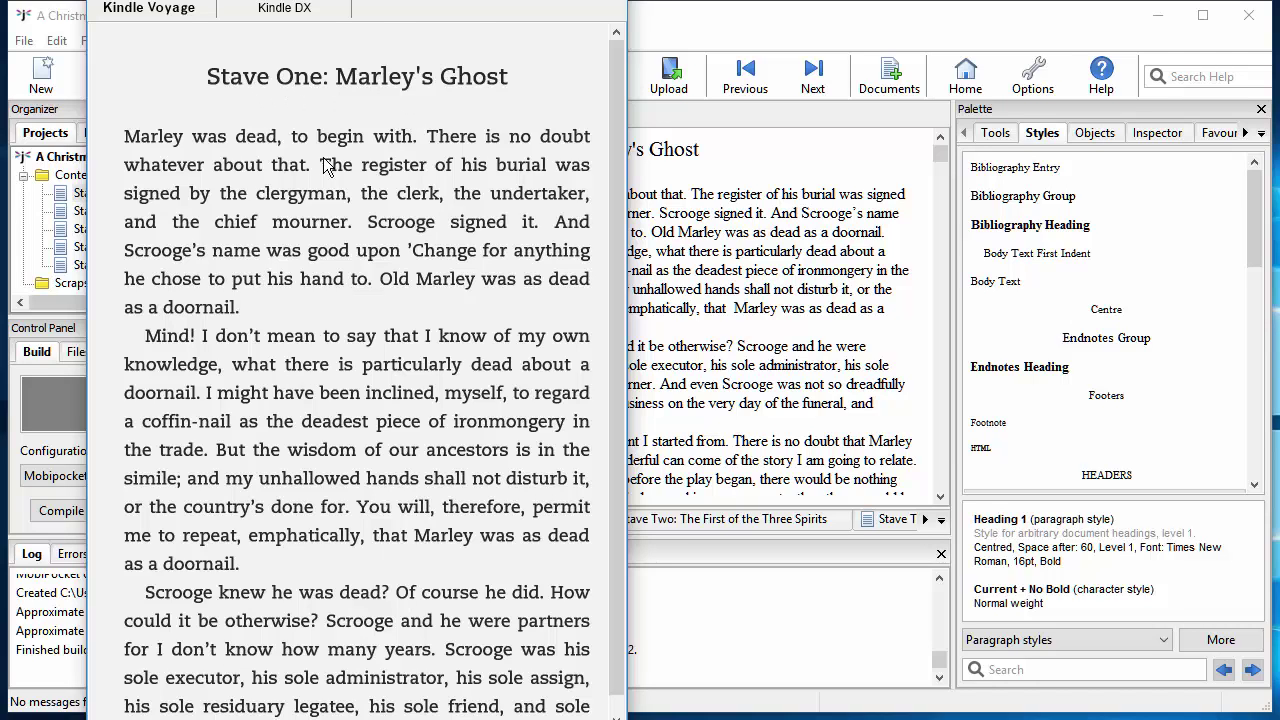
Set the font face to Baskerville, then change it to Caecilia
{"action": "left_click", "coordinate": [337, 5]}
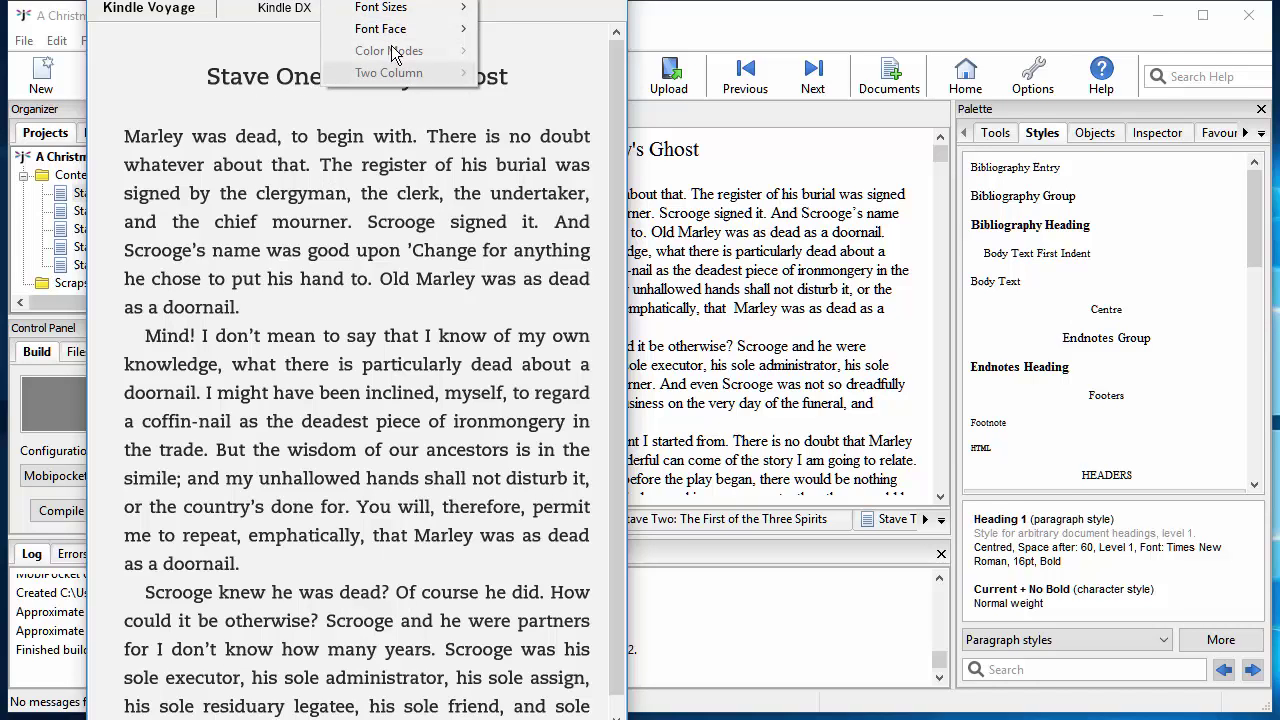
{"action": "mouse_move", "coordinate": [389, 30]}
{"action": "left_click", "coordinate": [540, 72]}
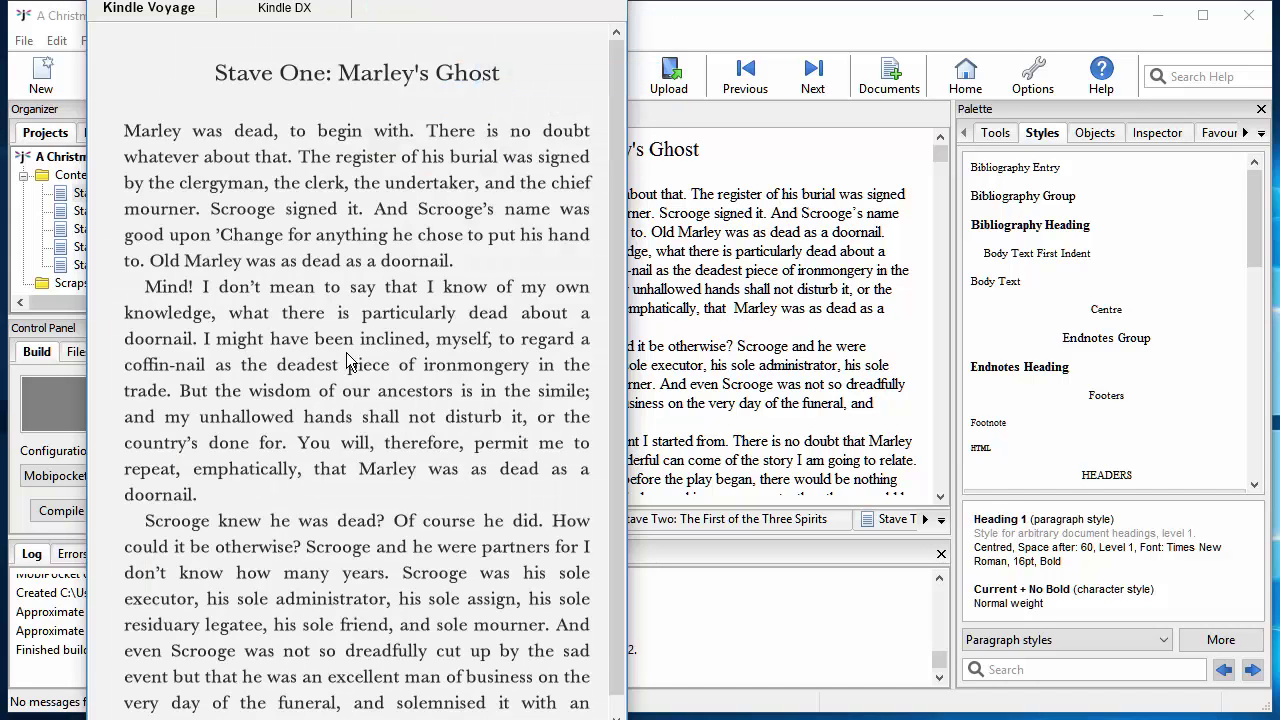
{"action": "left_click", "coordinate": [336, 7]}
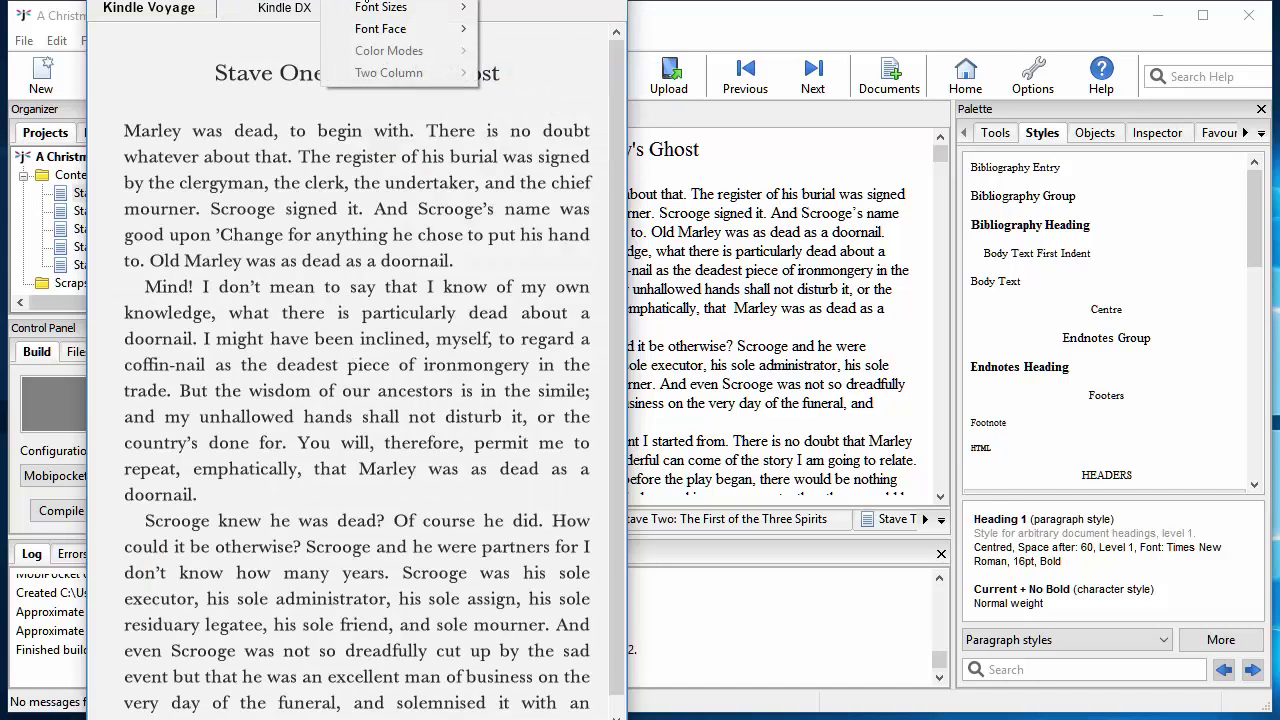
{"action": "mouse_move", "coordinate": [369, 8]}
{"action": "mouse_move", "coordinate": [440, 29]}
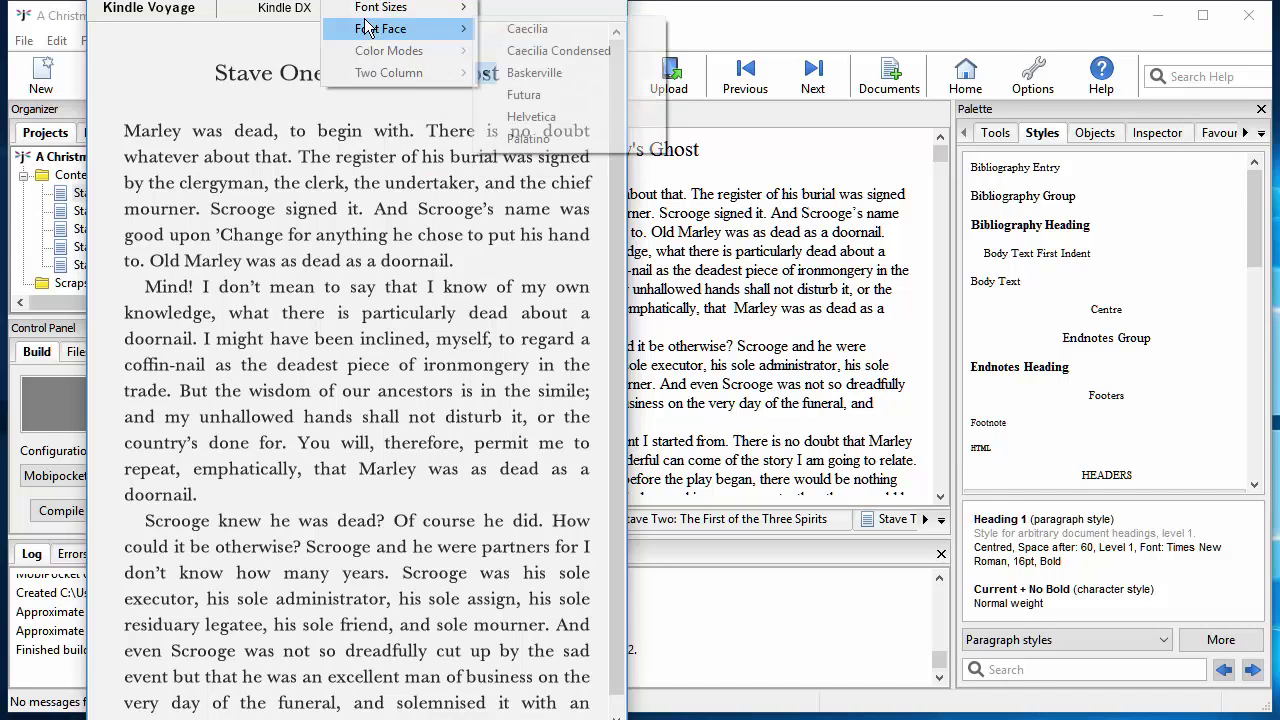
{"action": "left_click", "coordinate": [515, 28]}
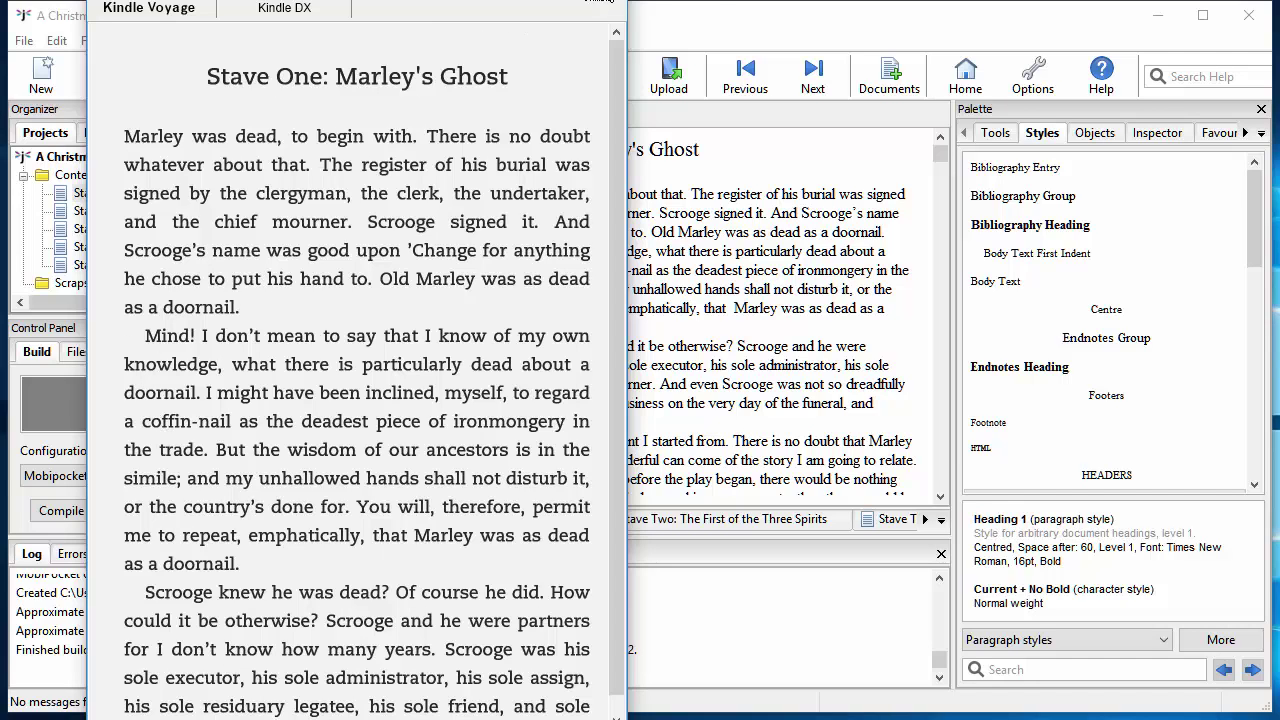
View the table of contents, toggle the NCX view and back, then close the previewer
{"action": "key", "text": "ctrl+t"}
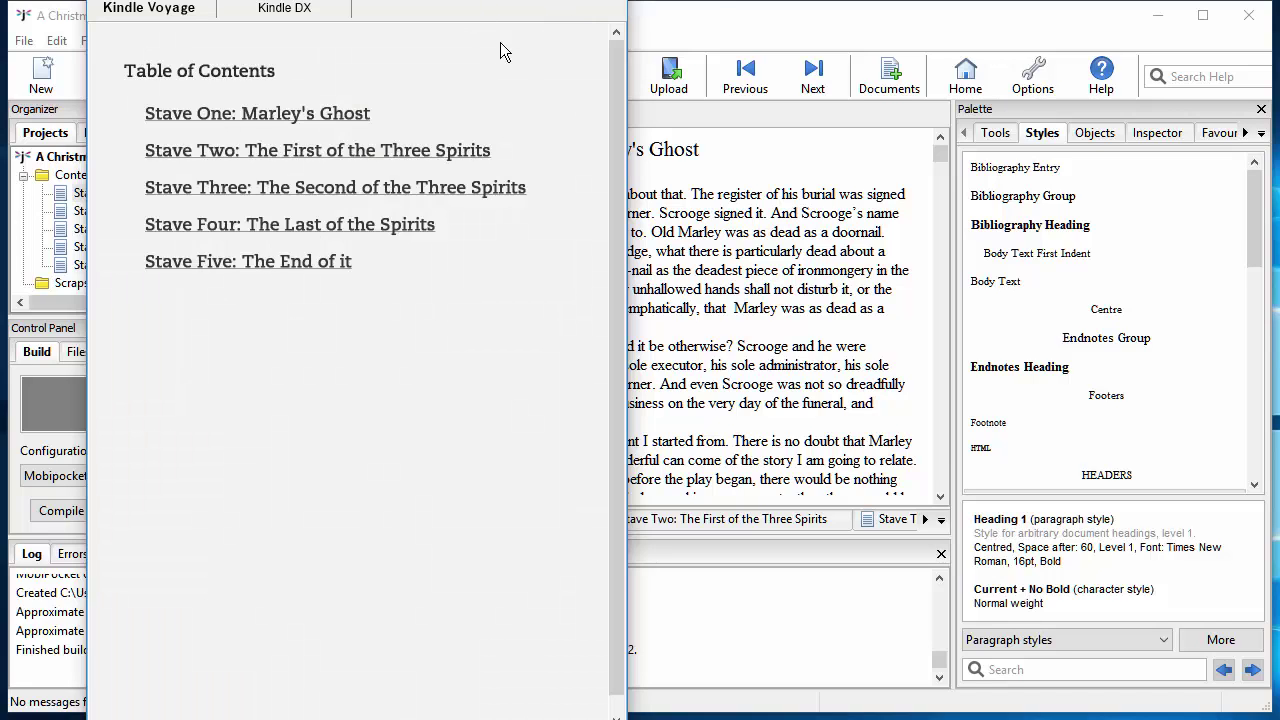
{"action": "left_click", "coordinate": [596, 3]}
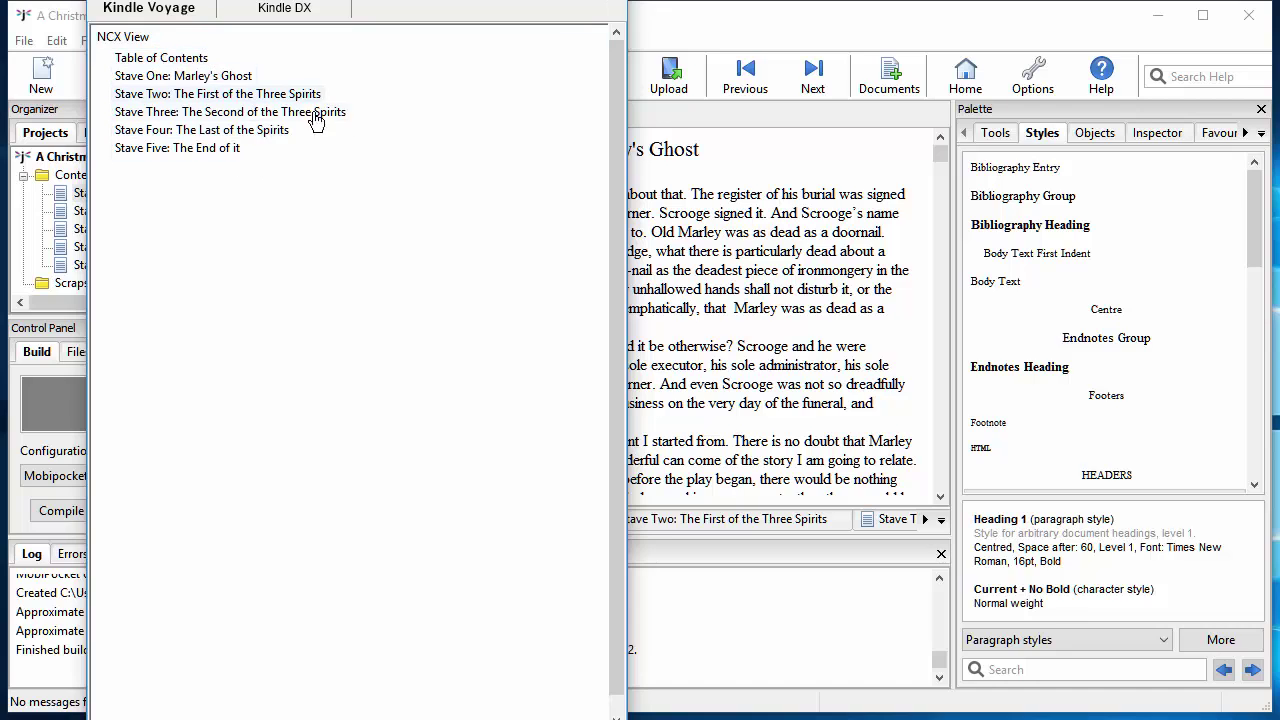
{"action": "left_click", "coordinate": [598, 3]}
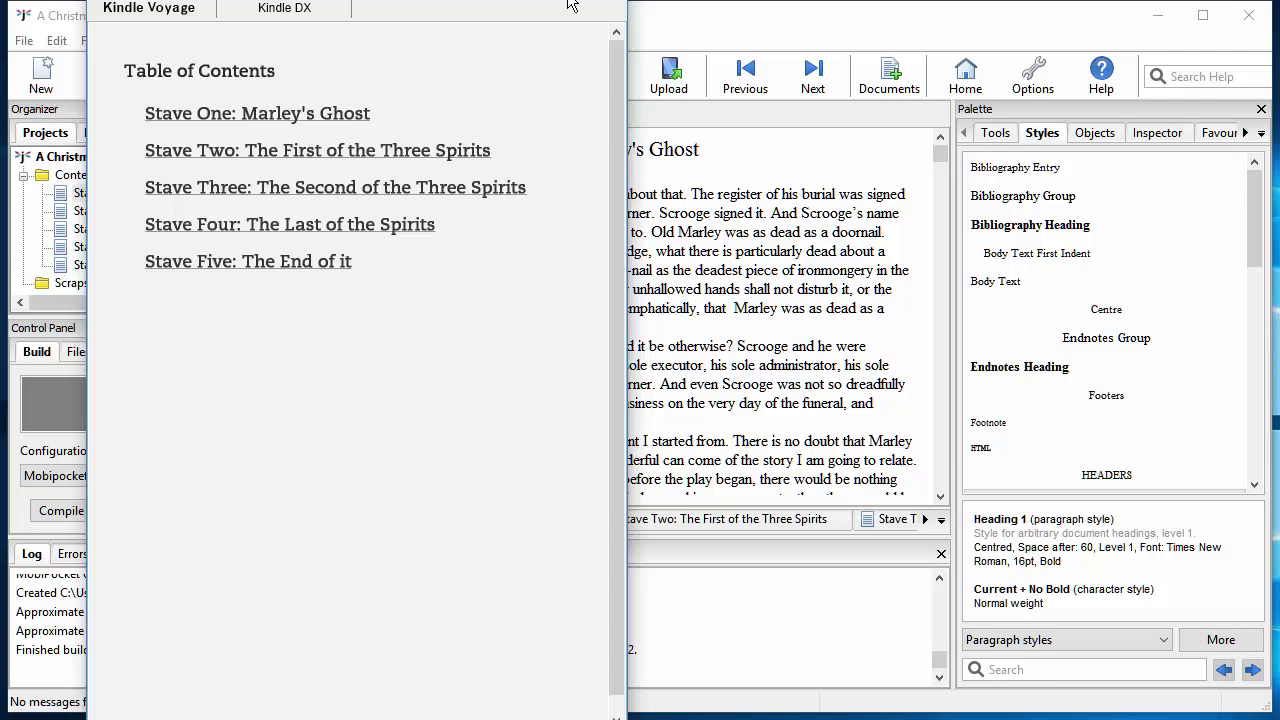
{"action": "key", "text": "alt+F4"}
{"action": "left_click", "coordinate": [165, 476]}
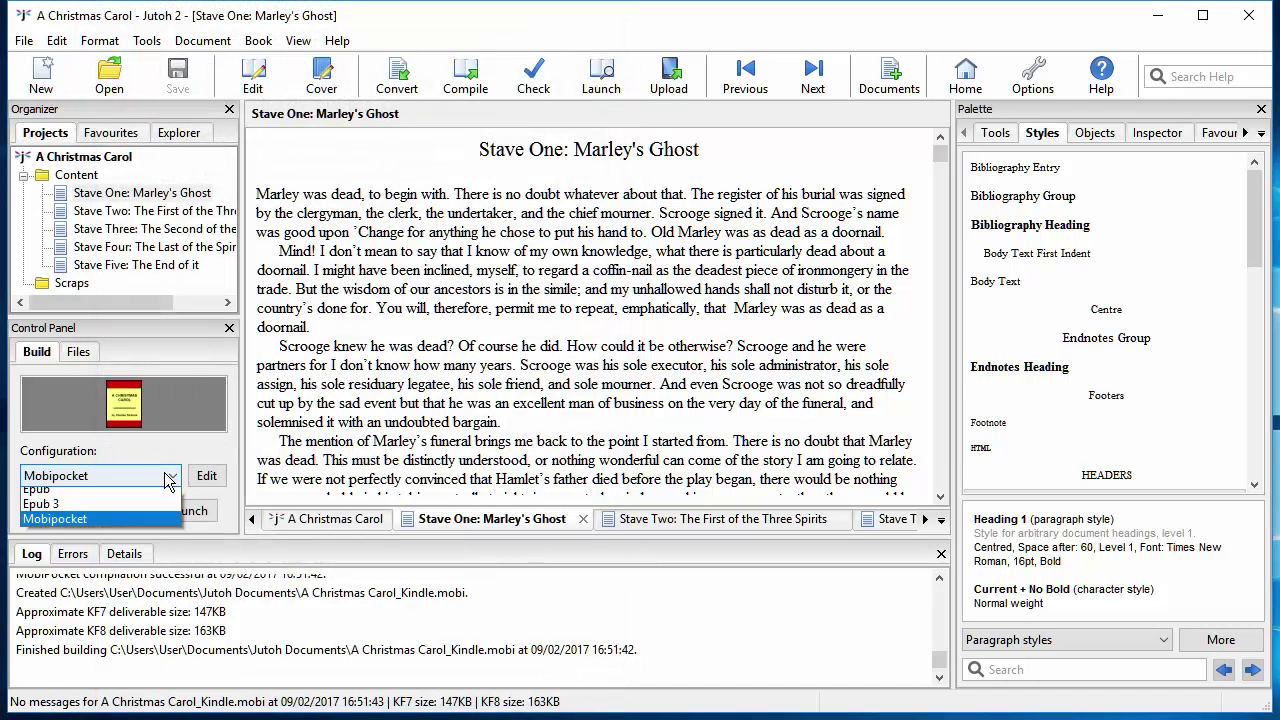
{"action": "left_click", "coordinate": [413, 278]}
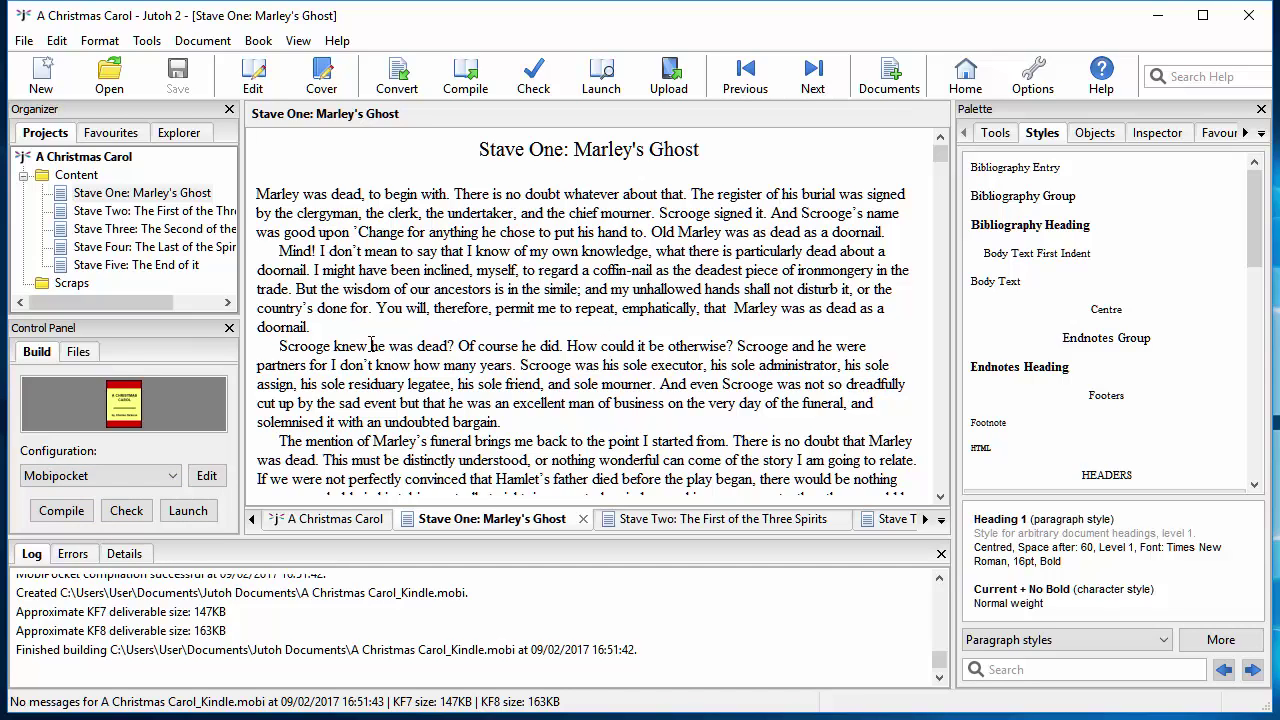
{"action": "left_click", "coordinate": [321, 212]}
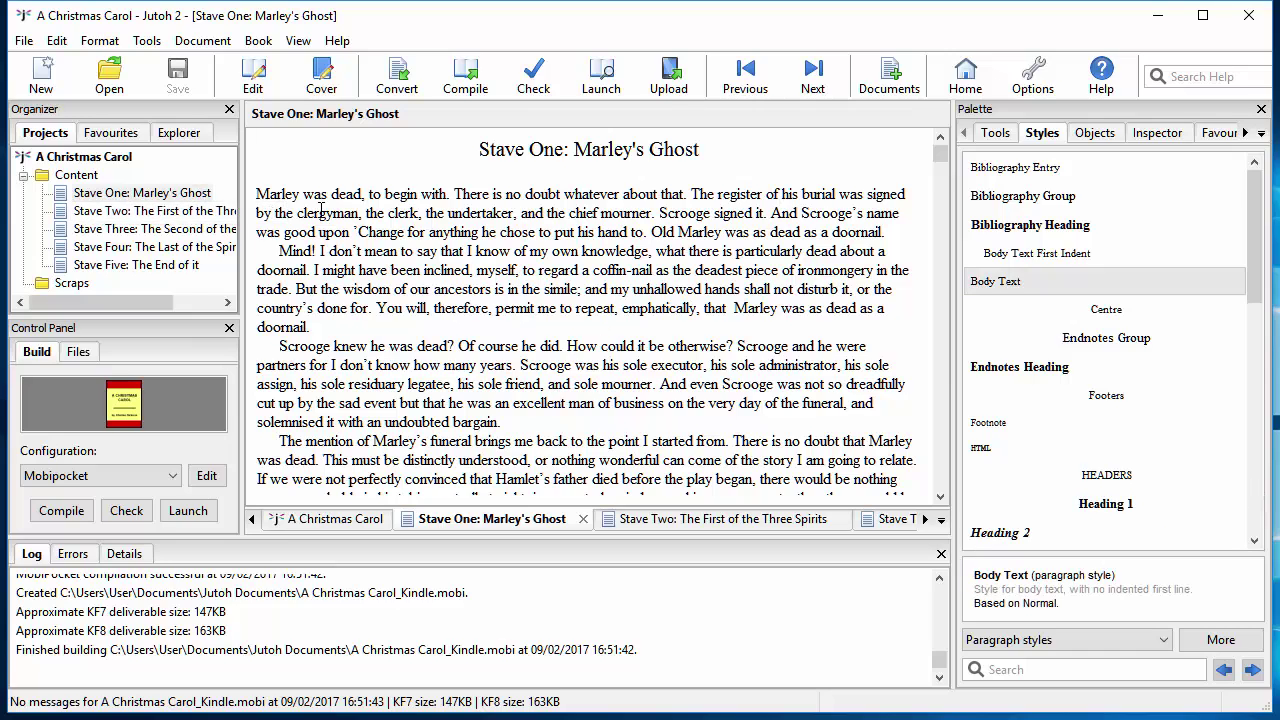
{"action": "left_click", "coordinate": [434, 296]}
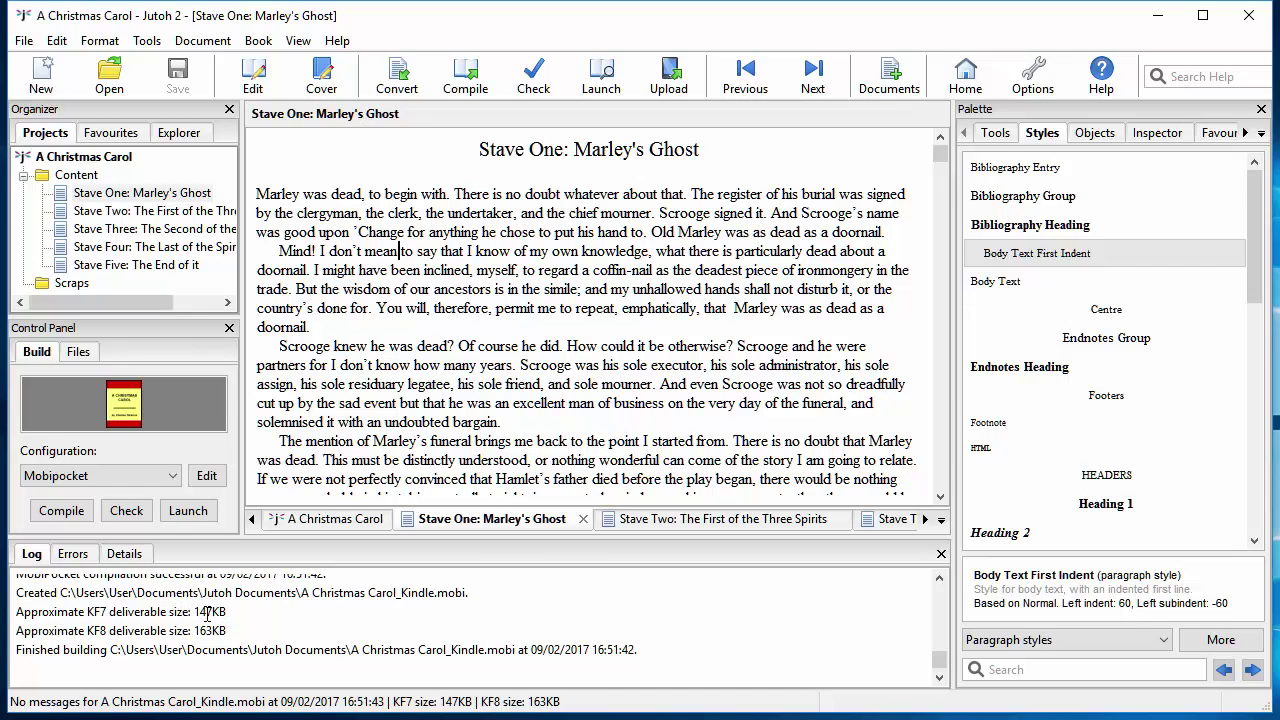
{"action": "scroll", "coordinate": [407, 289], "scroll_direction": "down", "scroll_amount": 2}
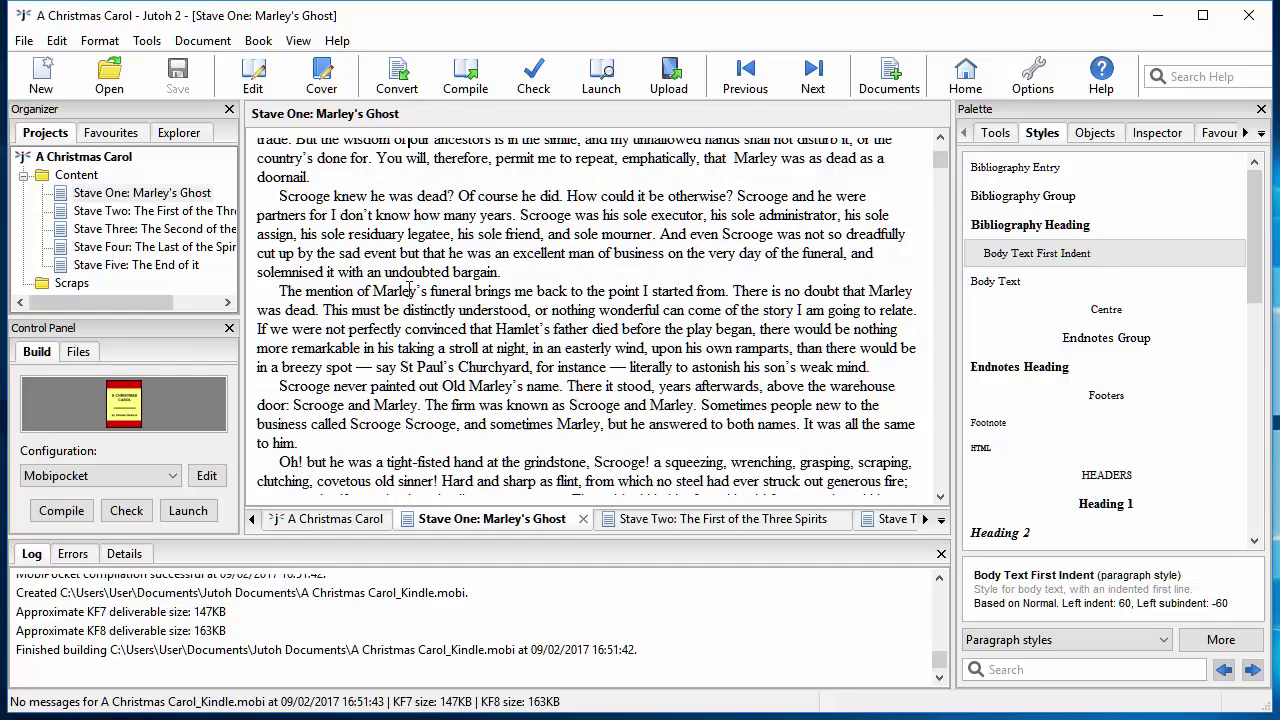
{"action": "scroll", "coordinate": [406, 292], "scroll_direction": "up", "scroll_amount": 2}
{"action": "scroll", "coordinate": [482, 175], "scroll_direction": "down", "scroll_amount": 2}
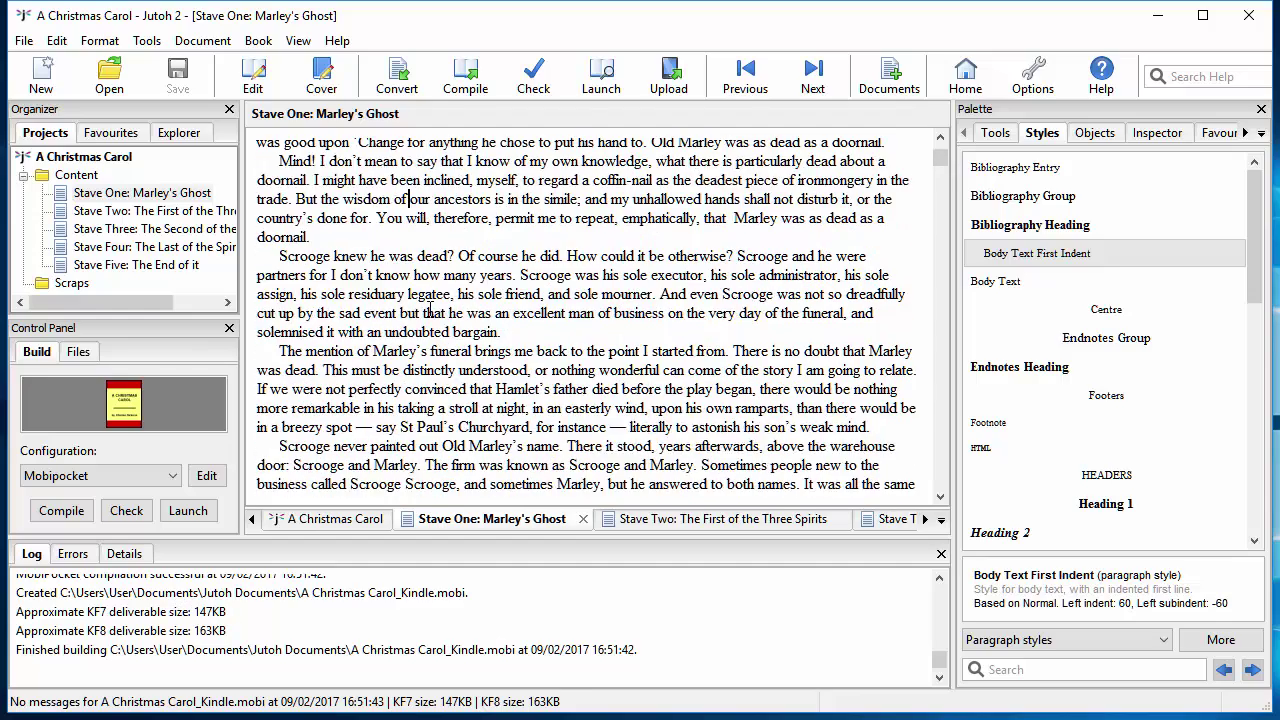
{"action": "scroll", "coordinate": [483, 185], "scroll_direction": "up", "scroll_amount": 2}
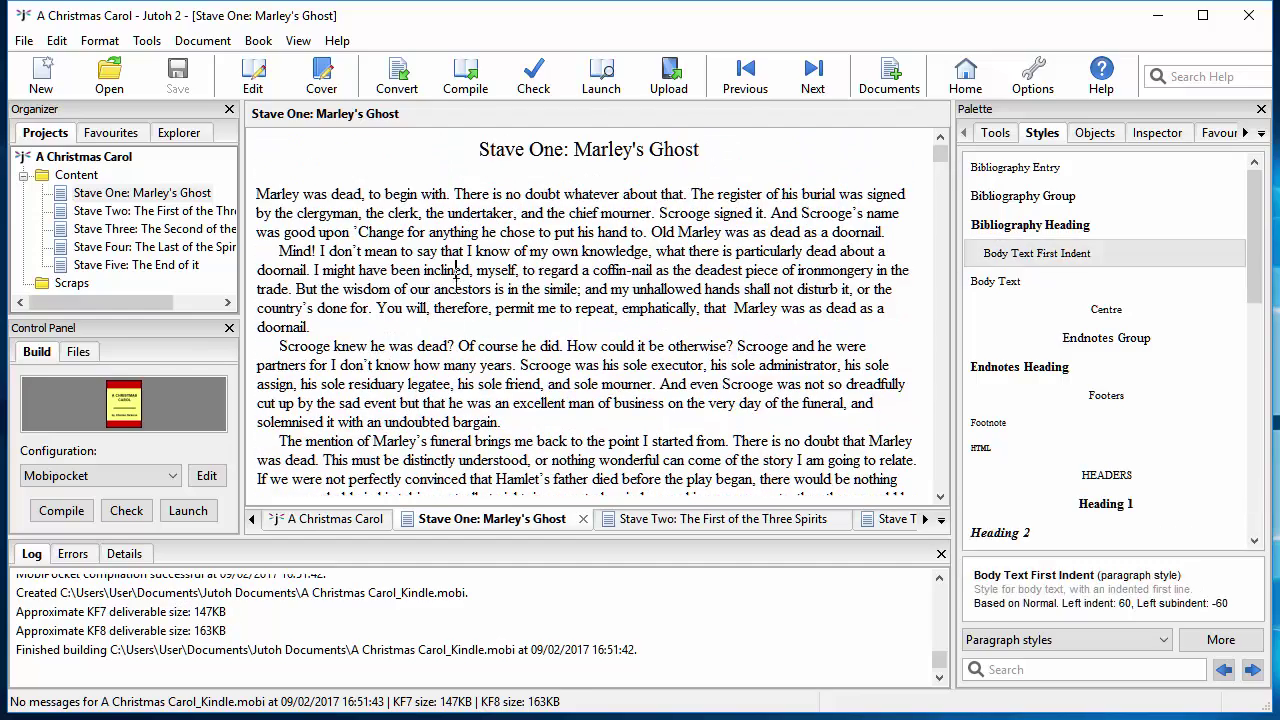